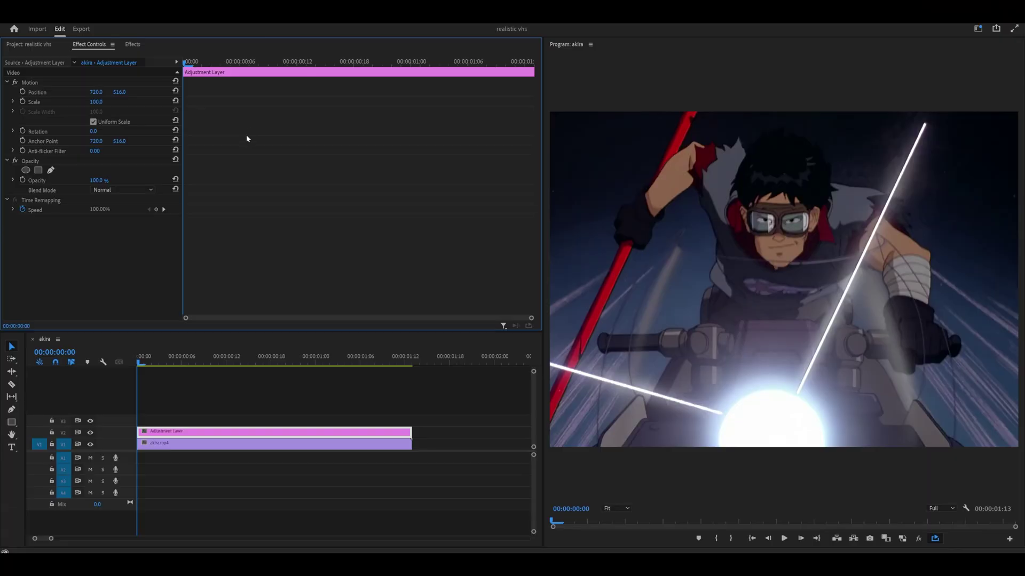
- Filter the Effects panel to 'ntsc' to find NTSC-rs under Video Effects > Stylize
click(134, 45)
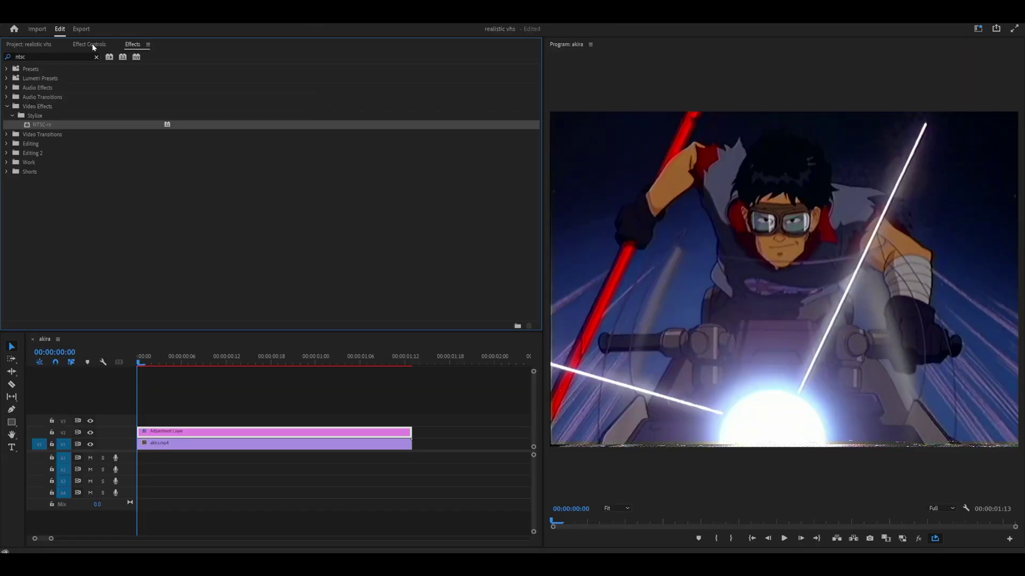
- Show the adjustment layer's NTSC-rs settings in Effect Controls and scroll through noise, snow and head-switching
click(90, 45)
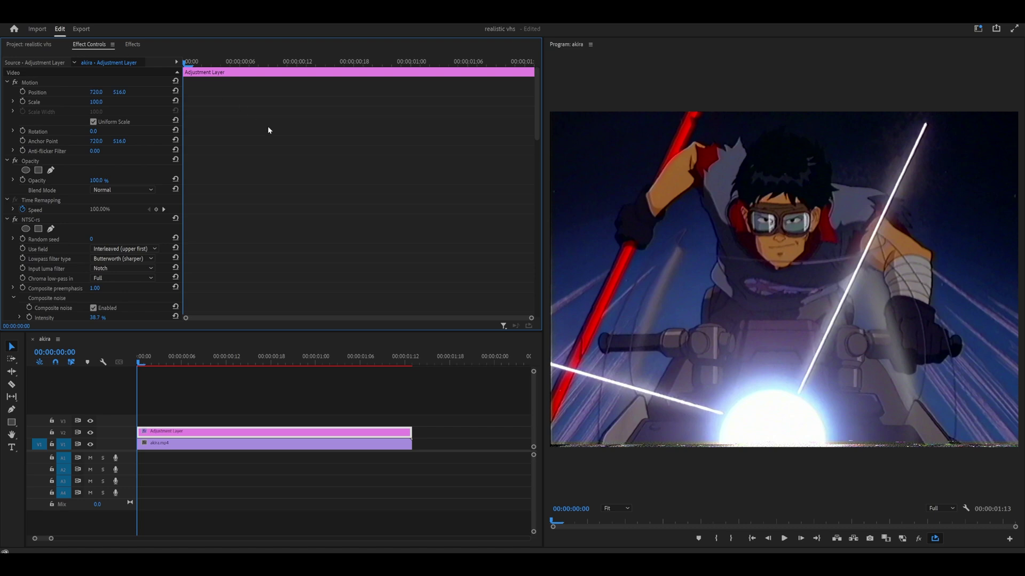
scroll(268, 130, down, 3)
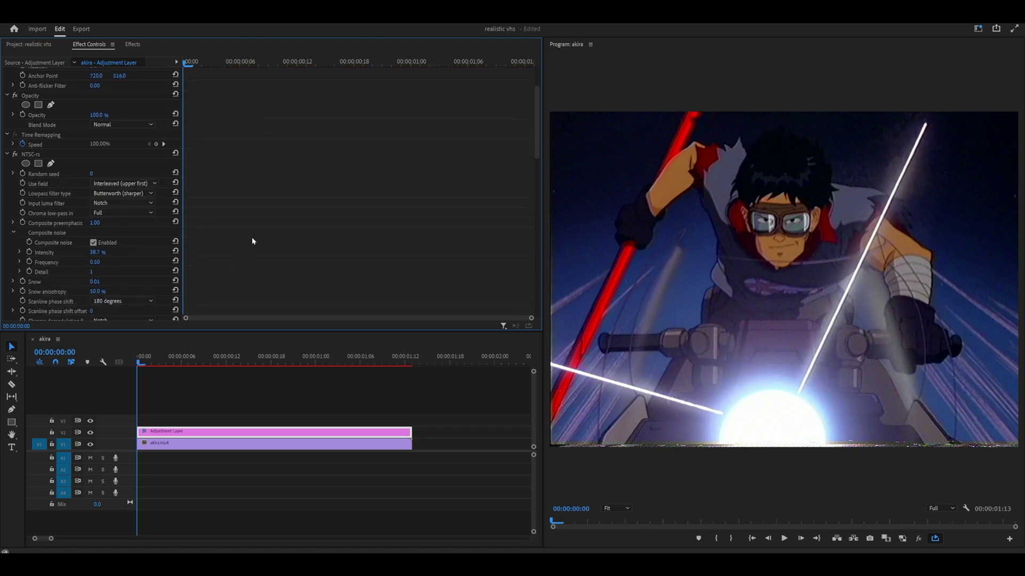
scroll(253, 241, down, 3)
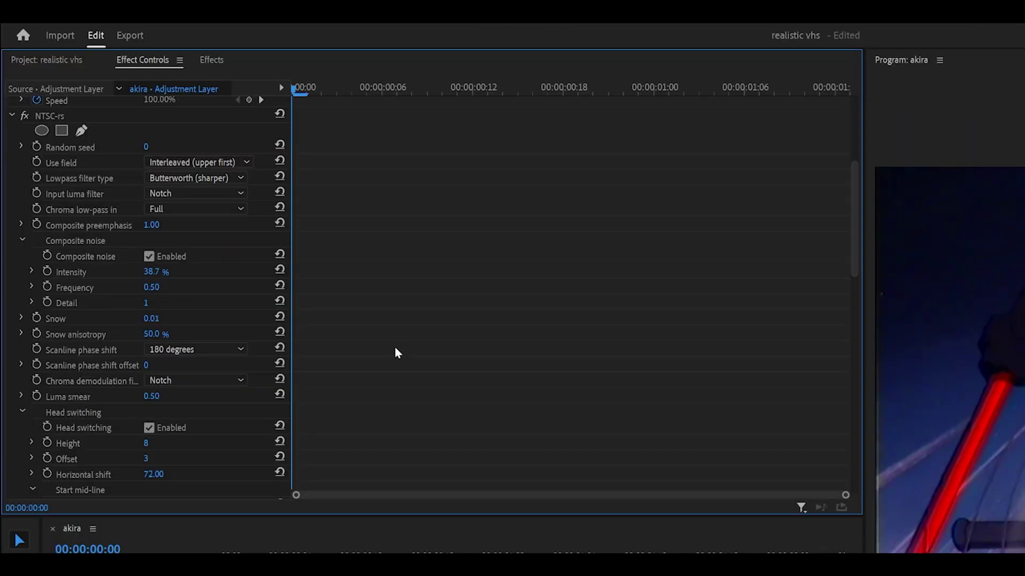
scroll(247, 226, down, 3)
scroll(388, 345, down, 10)
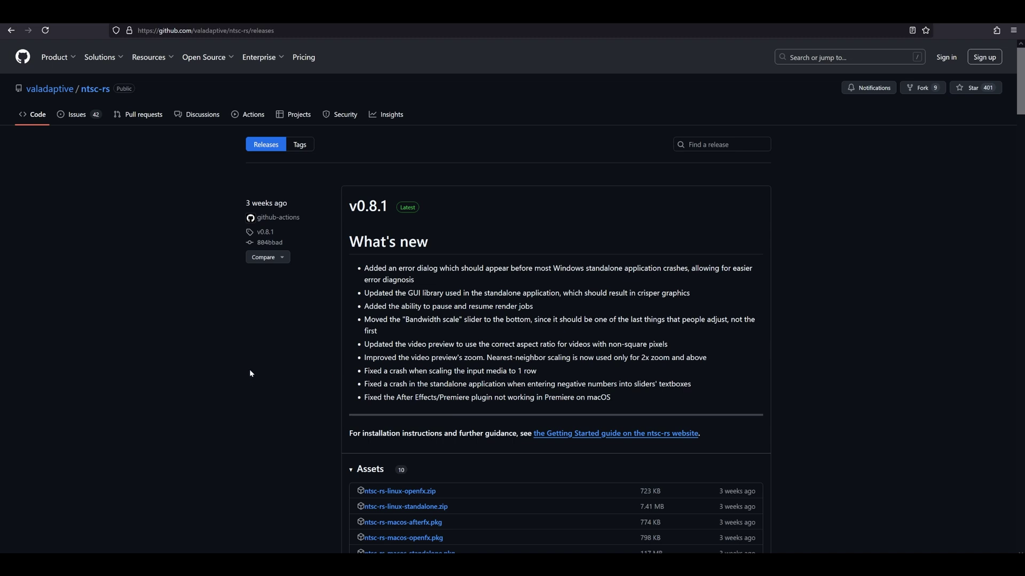
- Download ntsc-rs-windows-afterfx.zip from the v0.8.1 release assets and extract it with WinRAR
scroll(250, 374, down, 5)
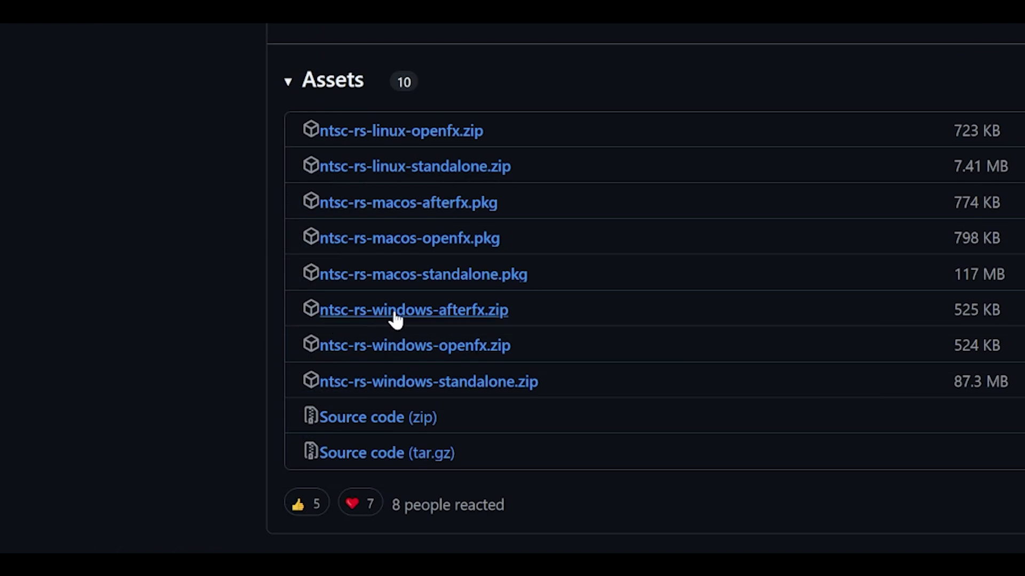
click(470, 314)
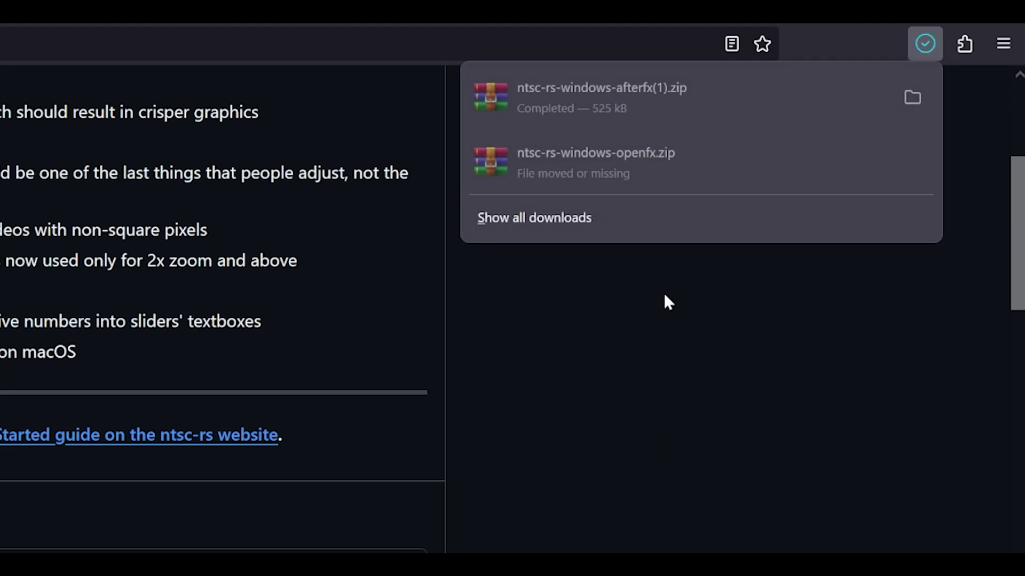
click(840, 55)
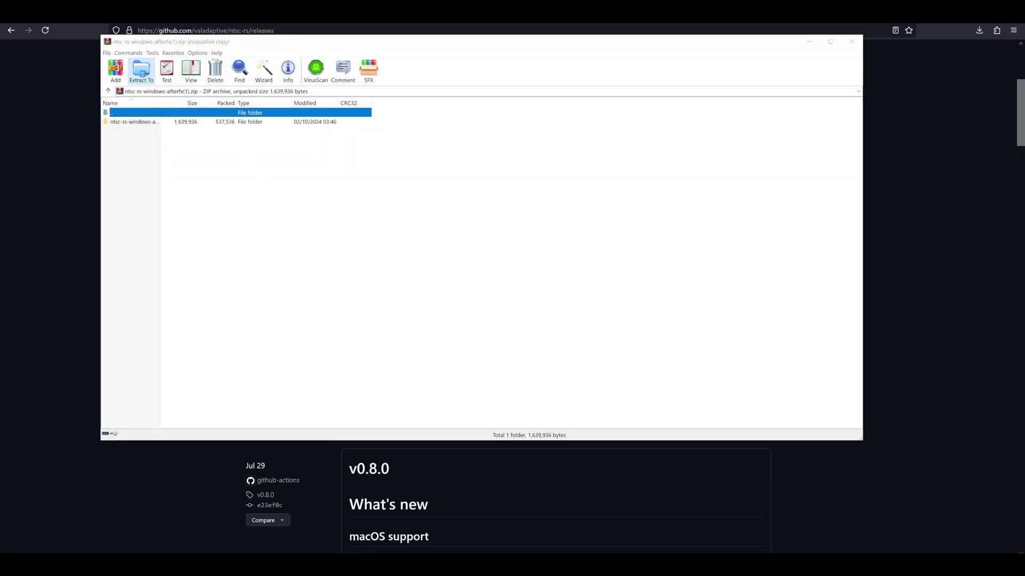
click(142, 70)
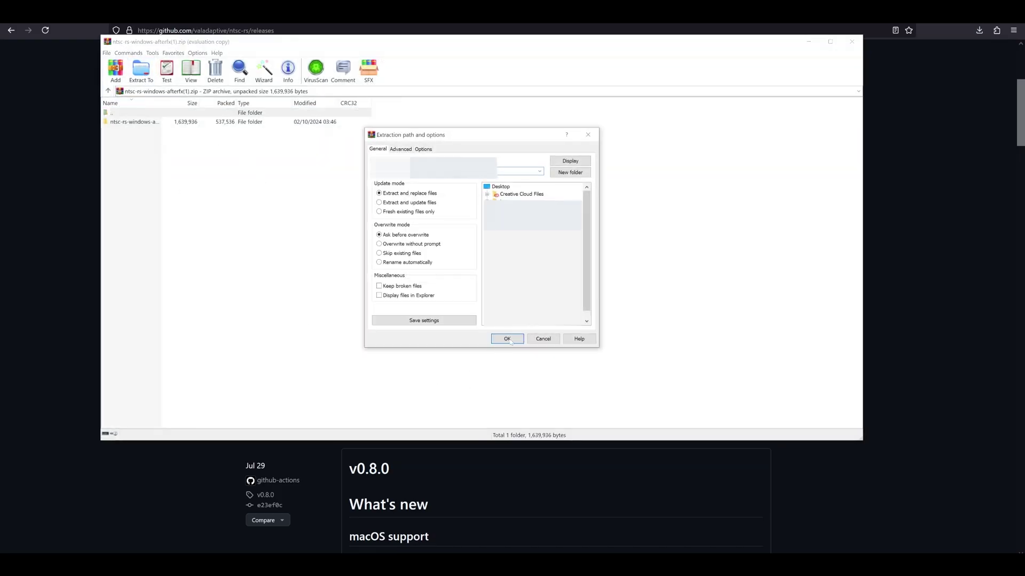
key(Escape)
click(851, 42)
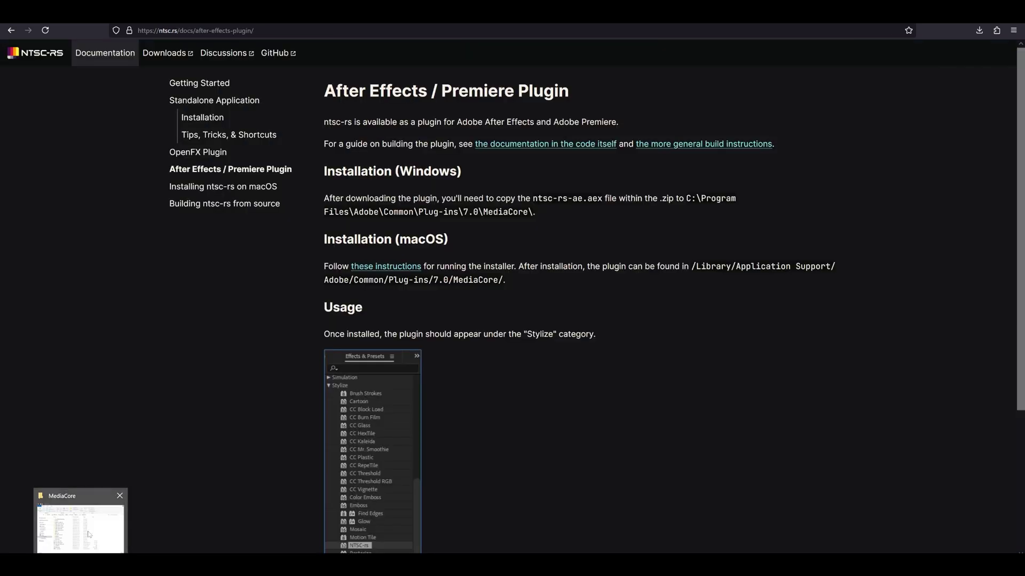
- Copy the C:\Program Files\Adobe\Common\Plug-ins\7.0\MediaCore path from the ntsc-rs install instructions
click(89, 534)
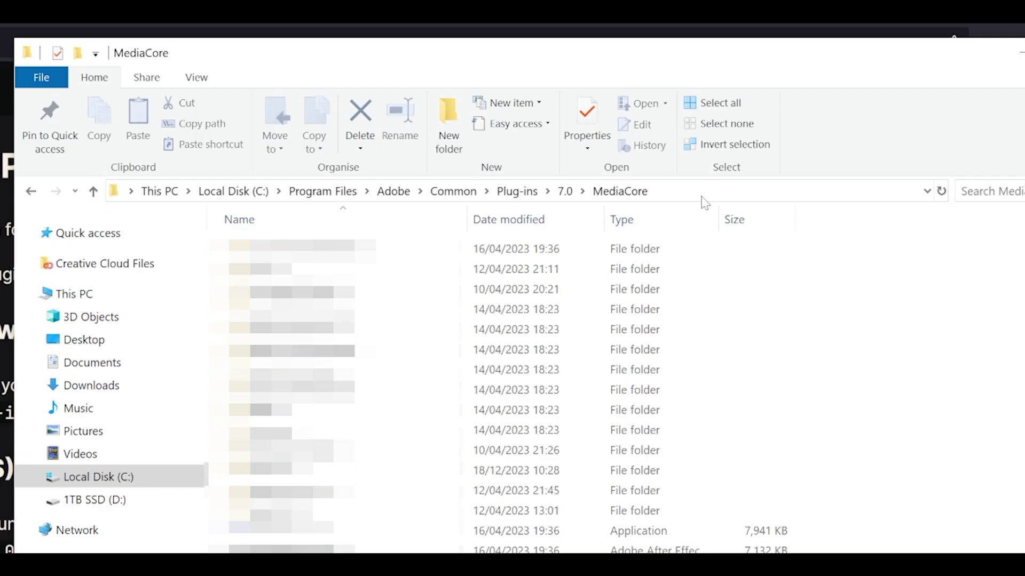
click(786, 105)
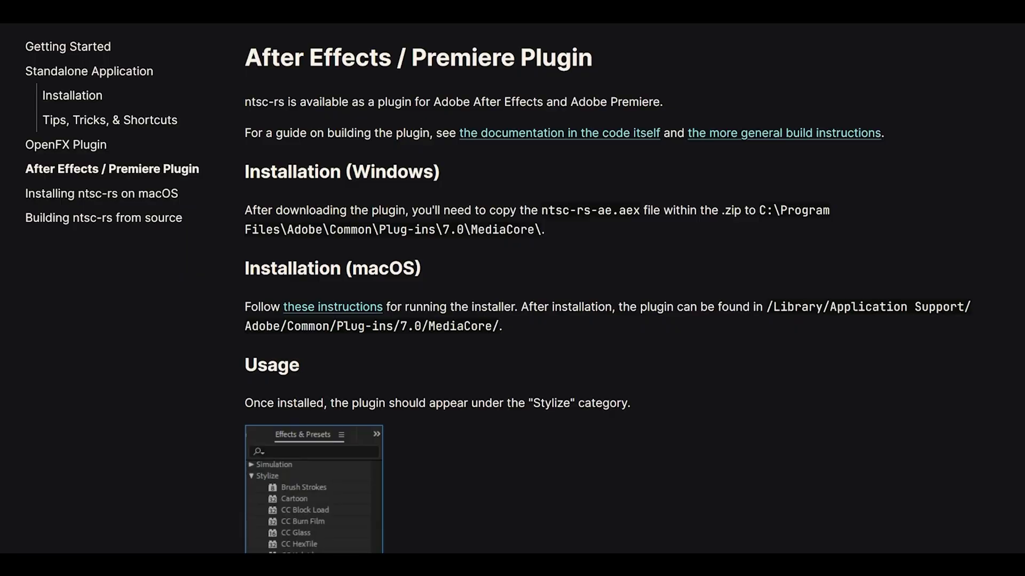
drag(759, 211, 549, 238)
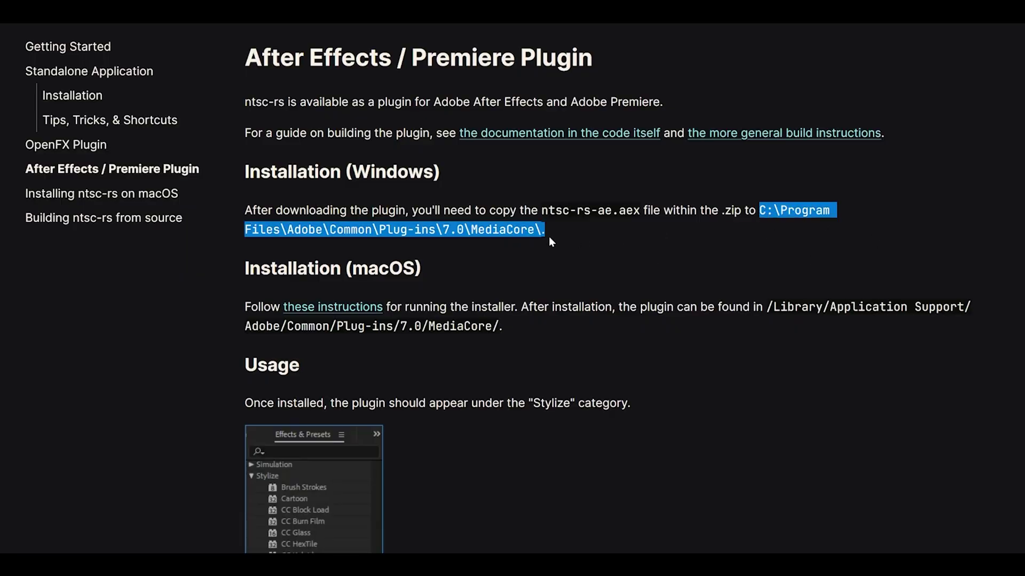
right_click(510, 231)
click(529, 240)
- Paste the path into Explorer's address bar to open MediaCore, showing ntsc-rs-ae.aex
key(alt+Tab)
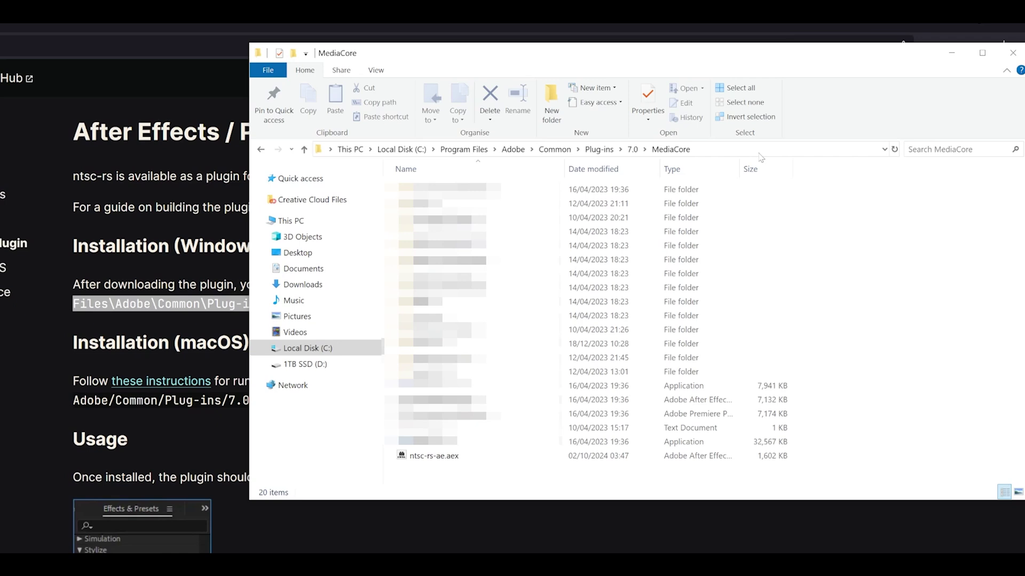
click(728, 160)
key(ctrl+v)
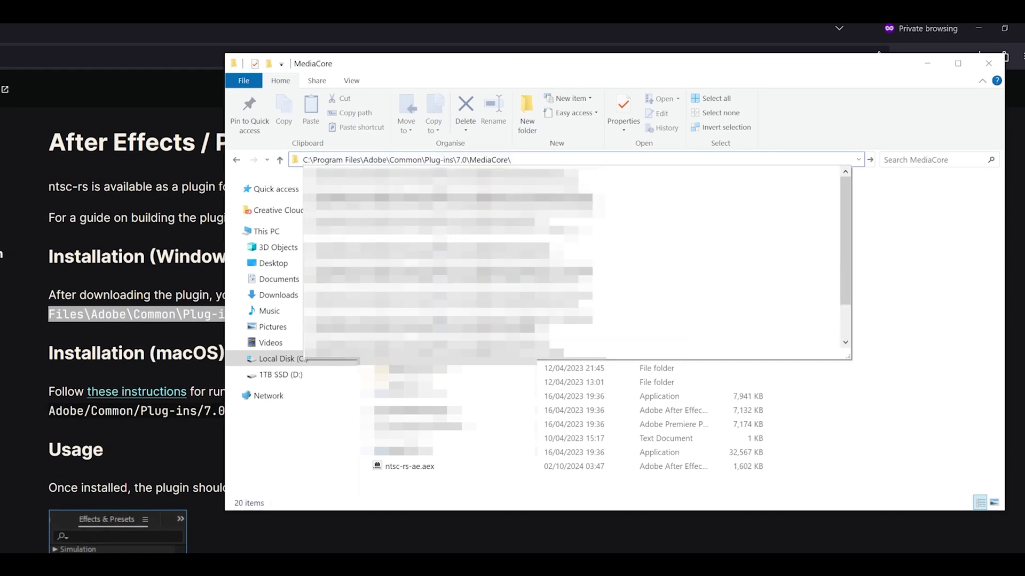
key(Return)
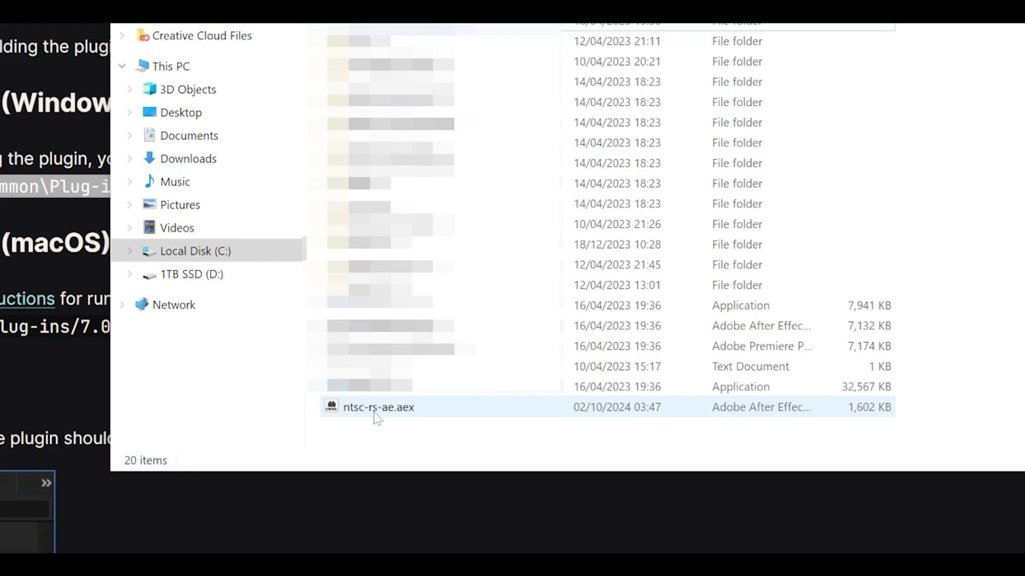
click(406, 468)
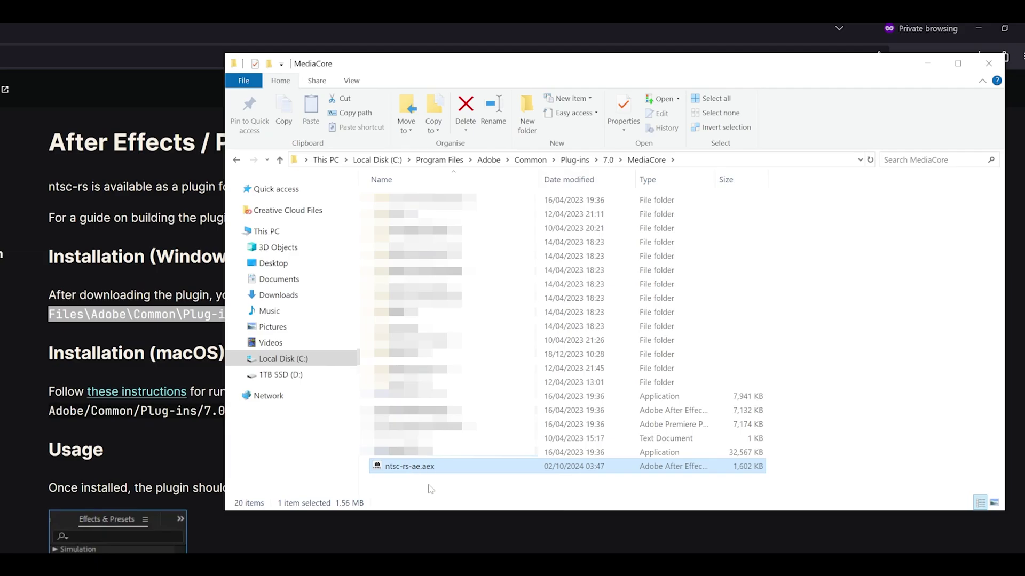
- In a second Explorer window, drag ntsc-rs-ae.aex from Downloads\ntsc-rs-windows-afterfx(1)\ntsc-rs-windows-afterfx into MediaCore
click(425, 487)
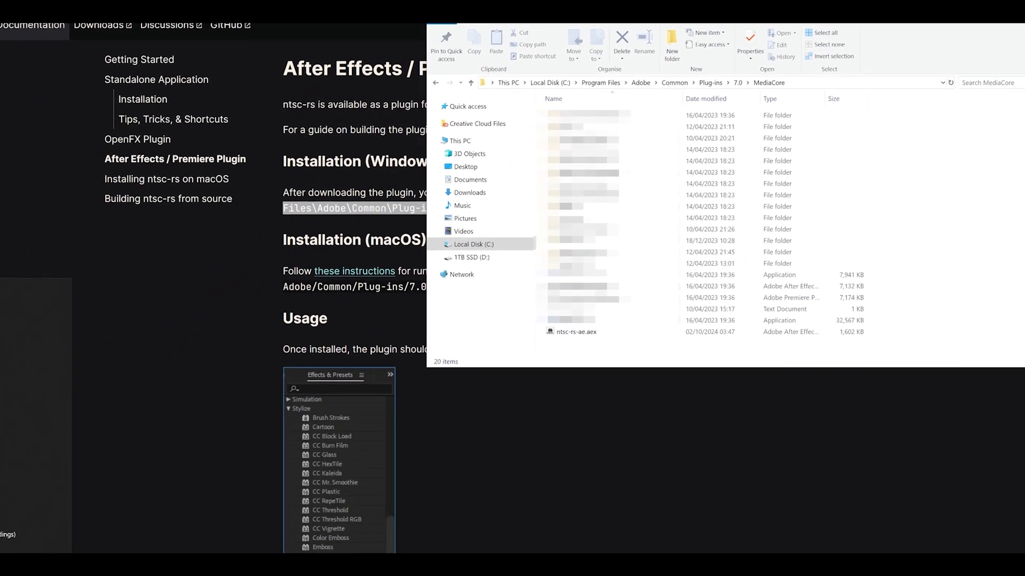
key(super+e)
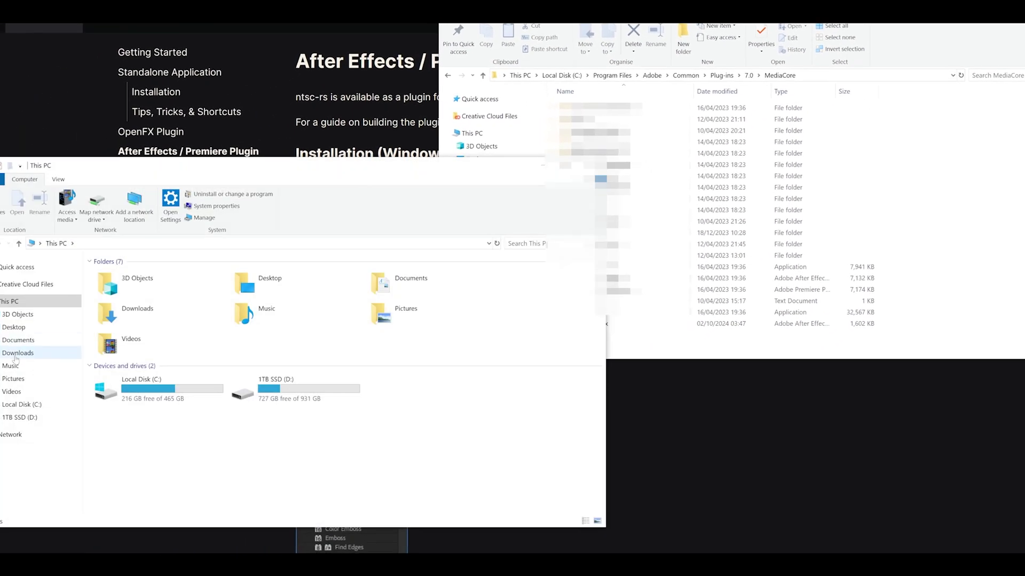
click(16, 352)
click(195, 305)
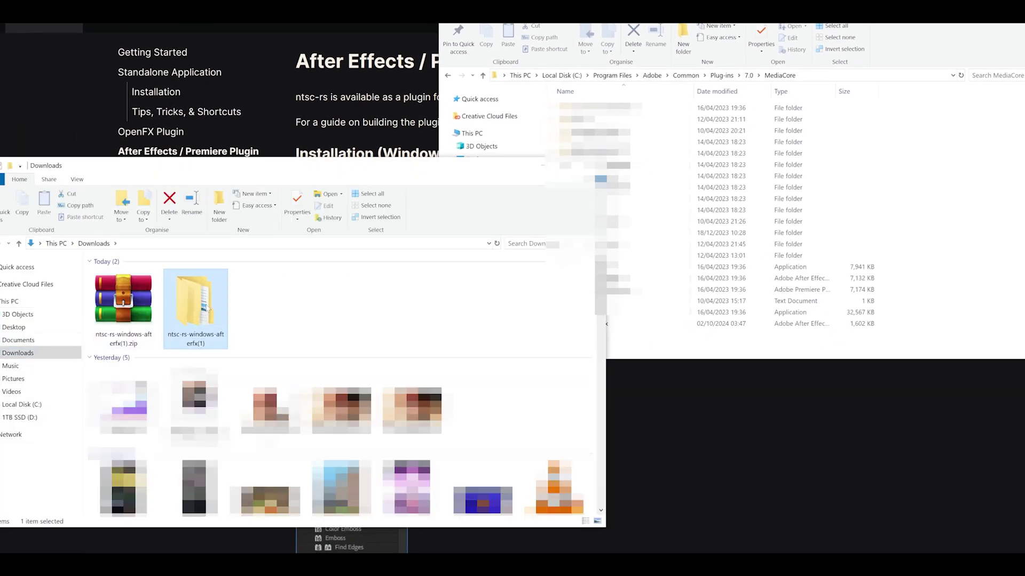
double_click(195, 305)
double_click(102, 278)
click(138, 281)
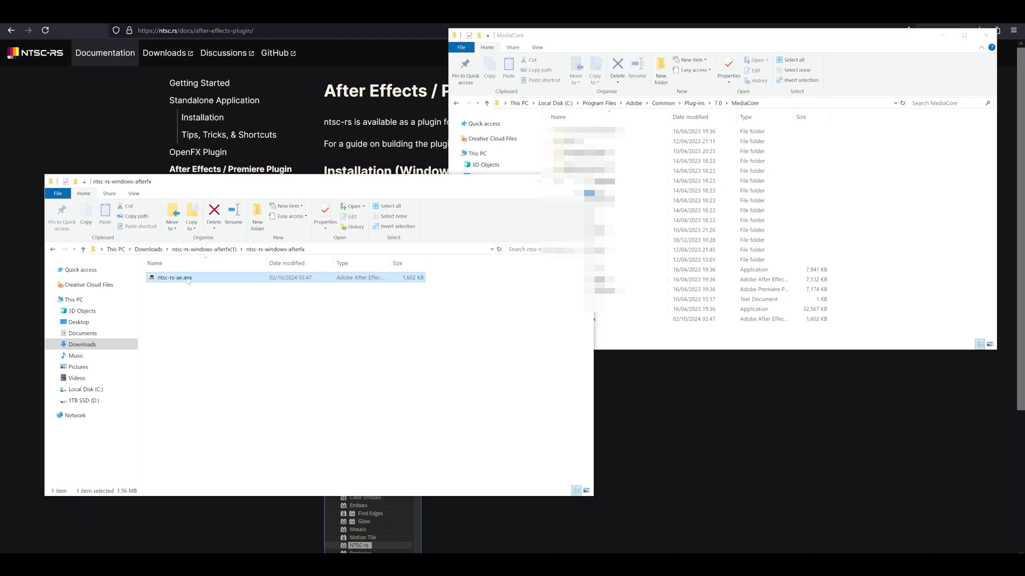
drag(188, 281, 843, 304)
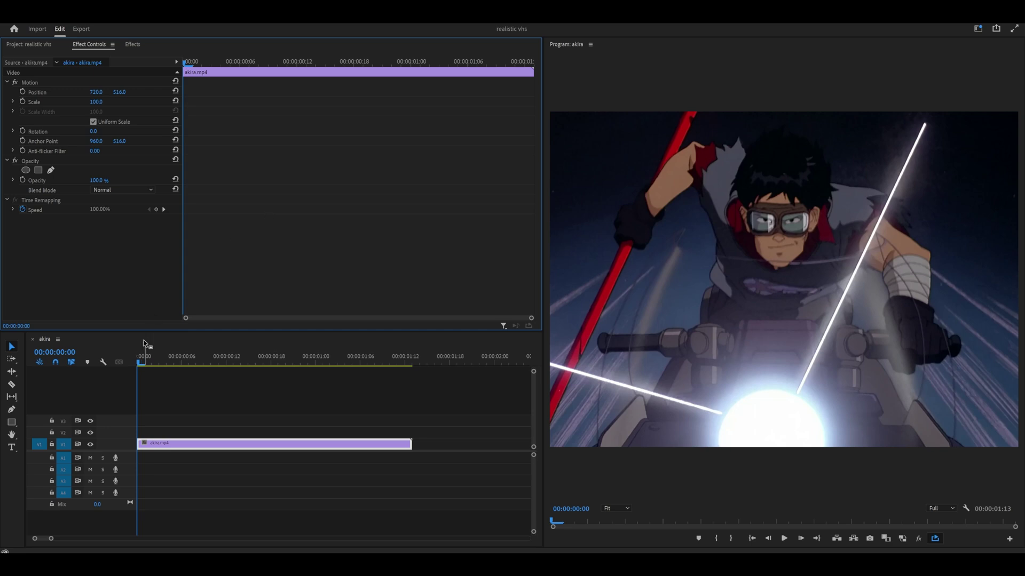
- Apply NTSC-rs directly to akira.mp4 to preview it, then undo the change
click(138, 48)
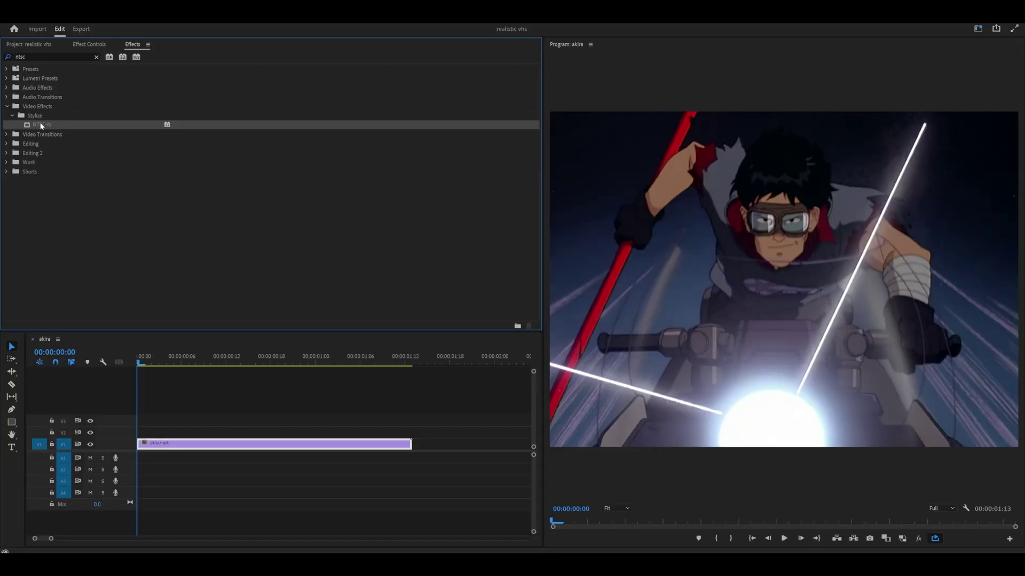
drag(37, 126, 198, 444)
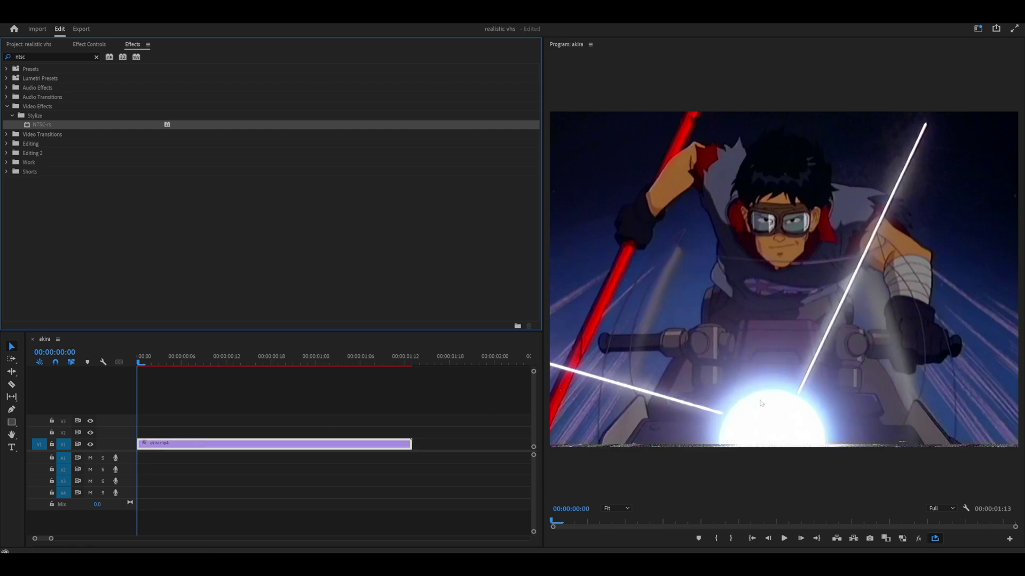
click(628, 383)
key(ctrl+s)
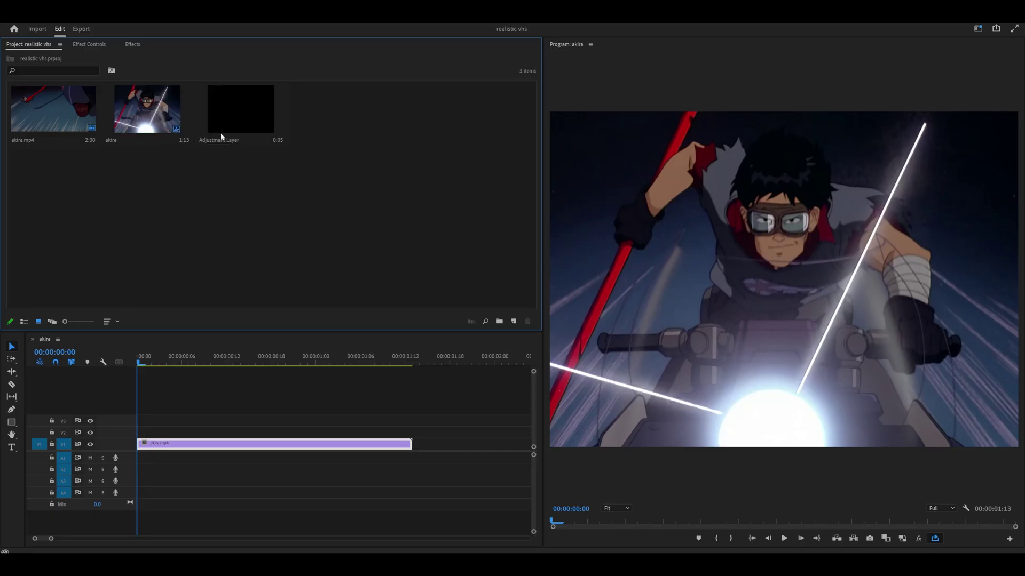
- Create a new Adjustment Layer item in the Project panel
right_click(350, 114)
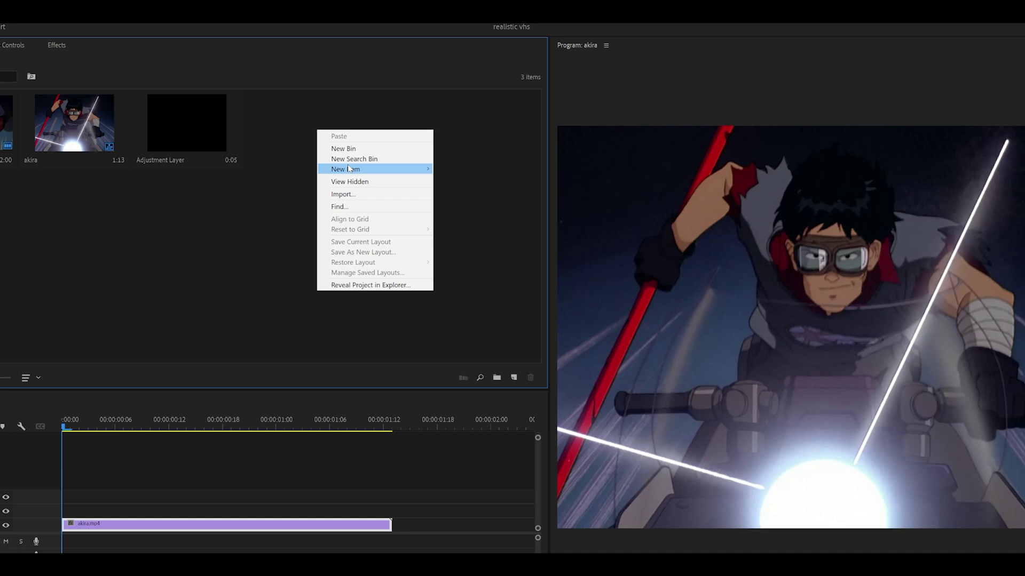
mouse_move(373, 148)
click(469, 200)
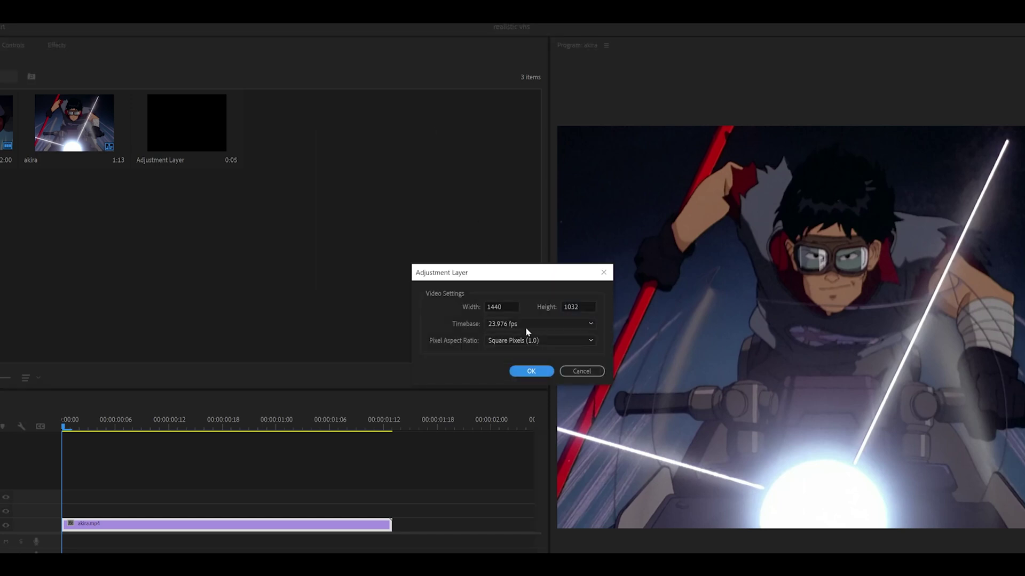
click(531, 370)
click(531, 377)
- Place the adjustment layer on V3, extend it to 1:13, and apply NTSC-rs to it
drag(187, 123, 76, 495)
drag(151, 418, 406, 415)
drag(405, 415, 409, 417)
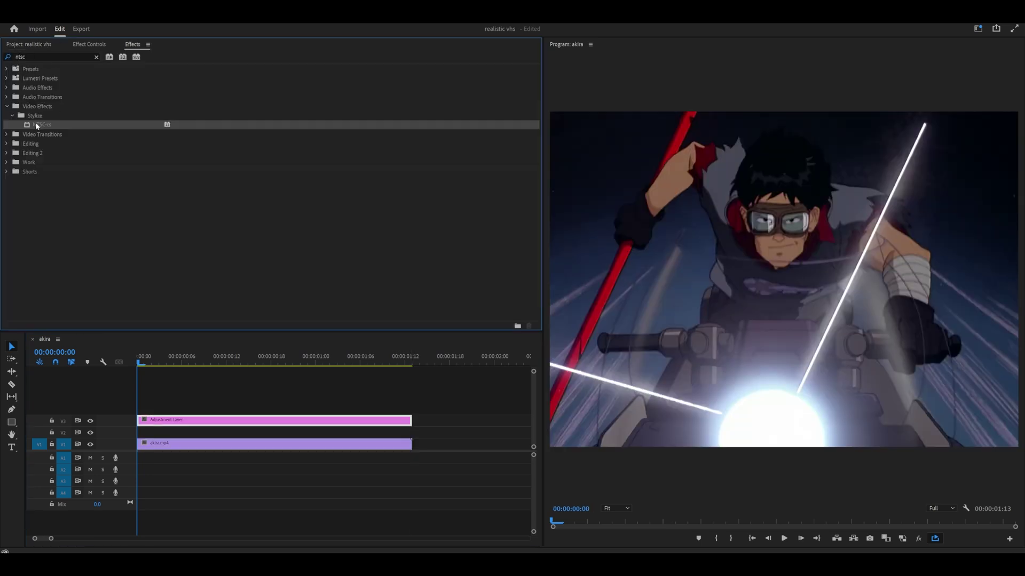
drag(46, 126, 176, 421)
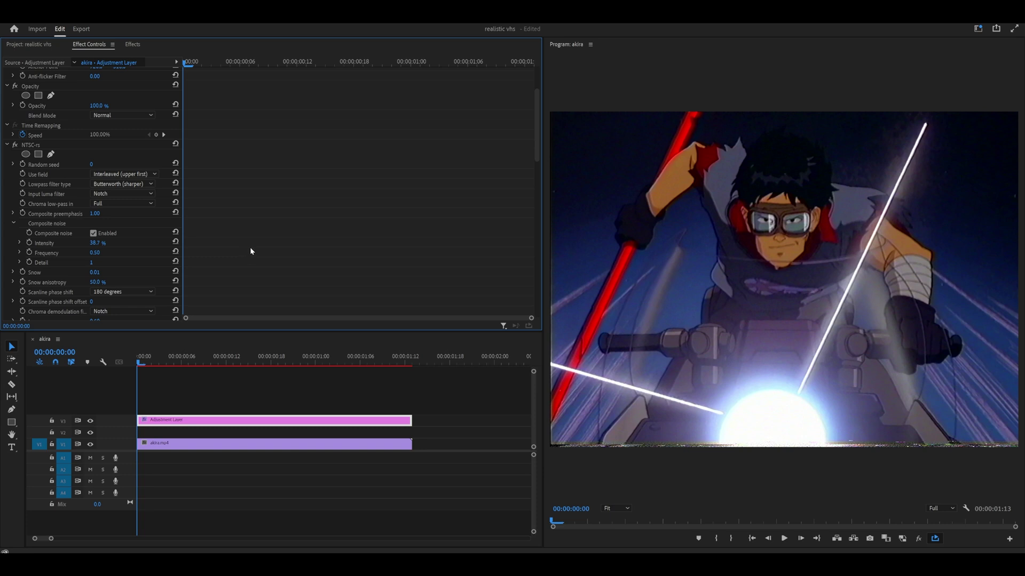
scroll(249, 246, down, 3)
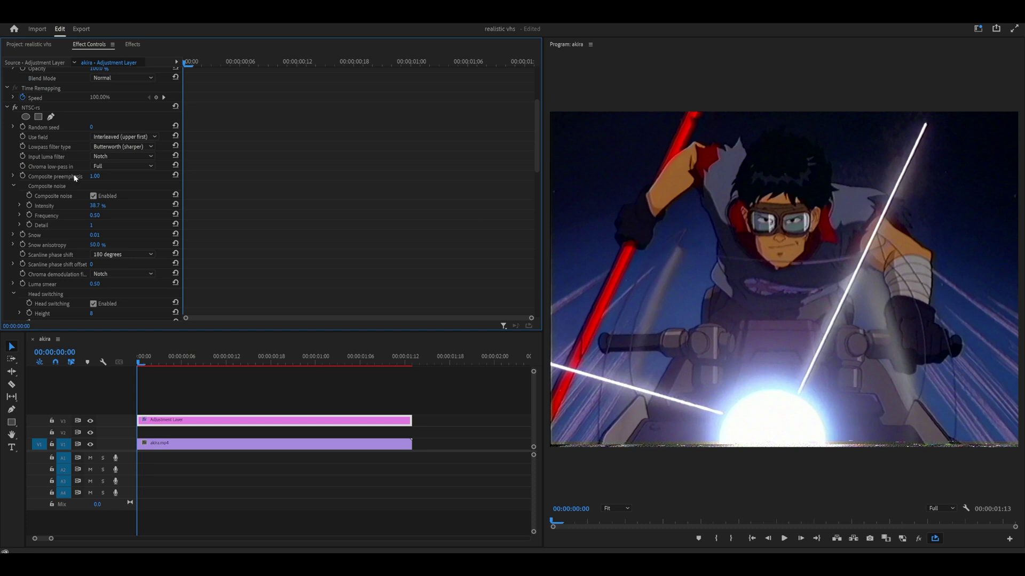
click(94, 176)
text(1.5)
key(Return)
drag(95, 176, 155, 187)
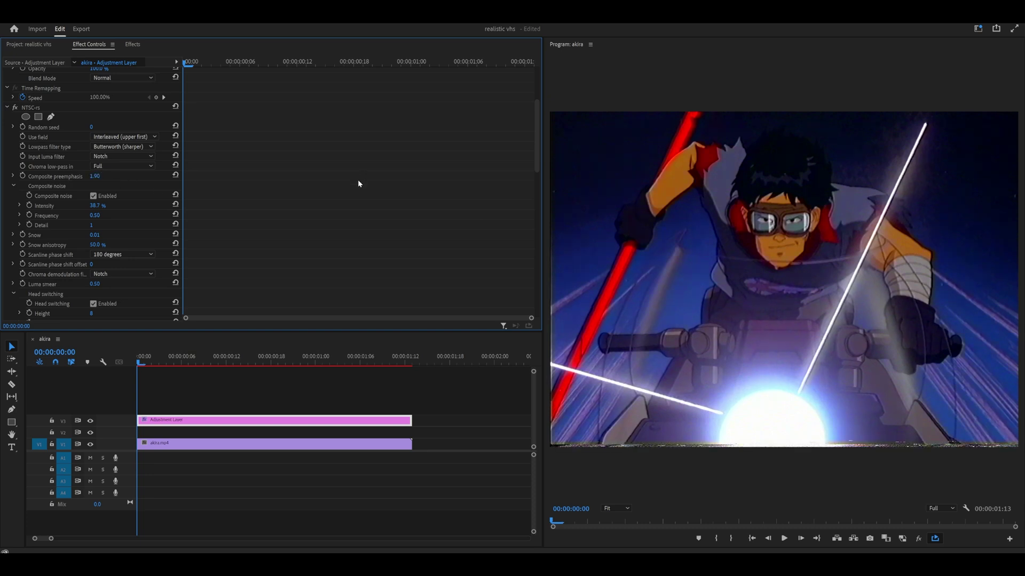
key(ctrl+z)
key(ctrl+z)
key(ctrl+shift+z)
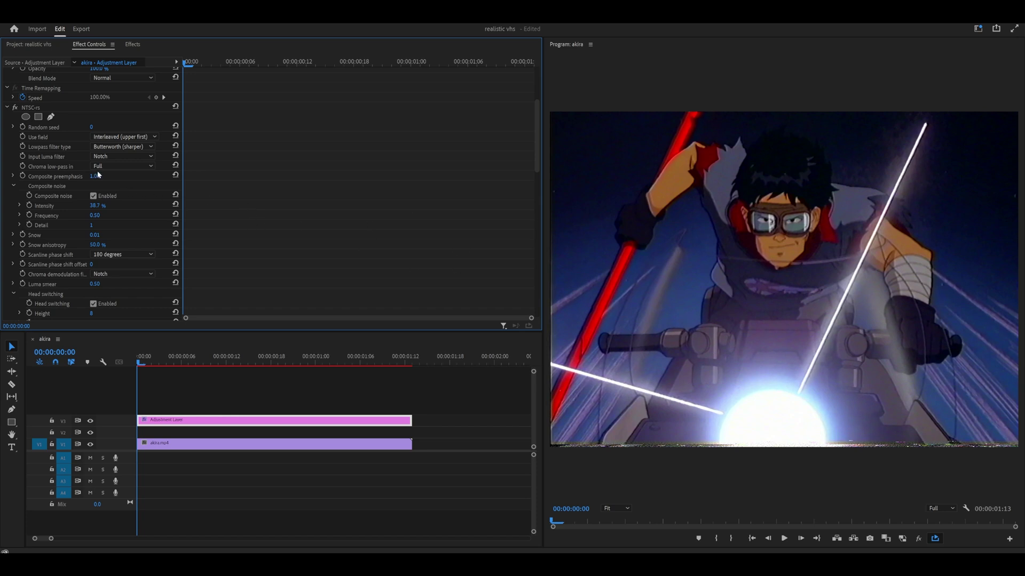
drag(97, 177, 32, 177)
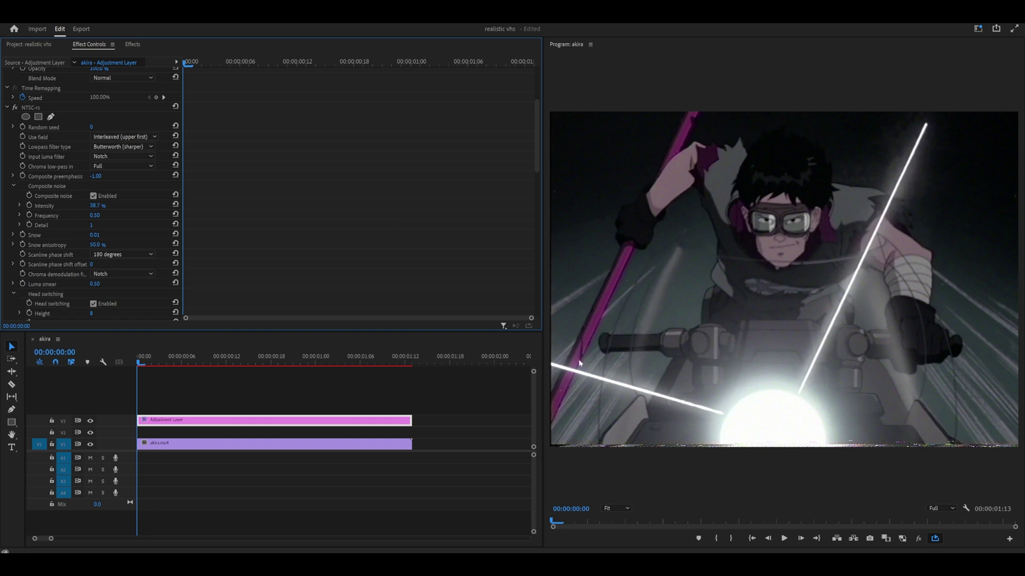
scroll(286, 208, up, 1)
key(ctrl+z)
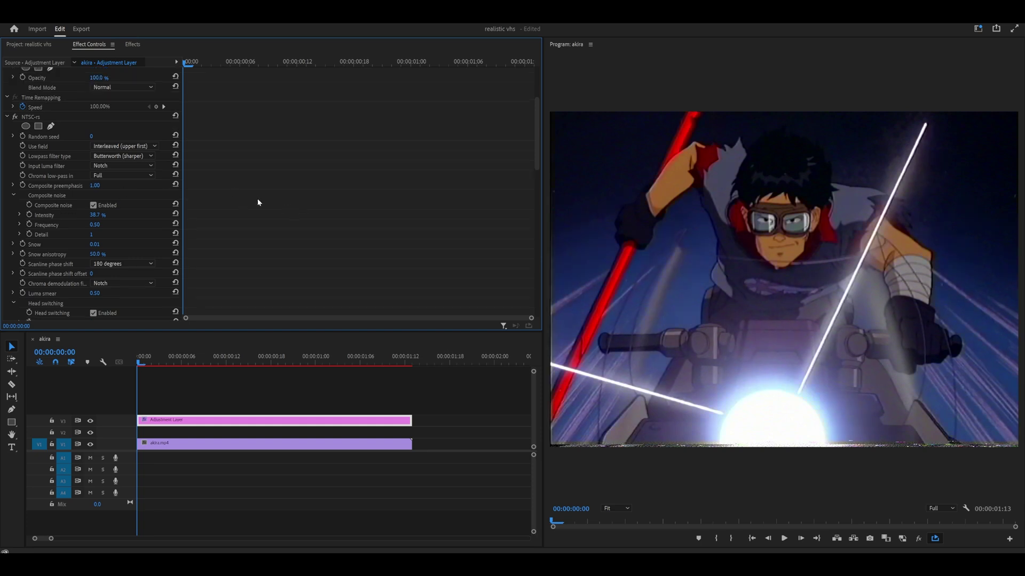
scroll(257, 198, down, 3)
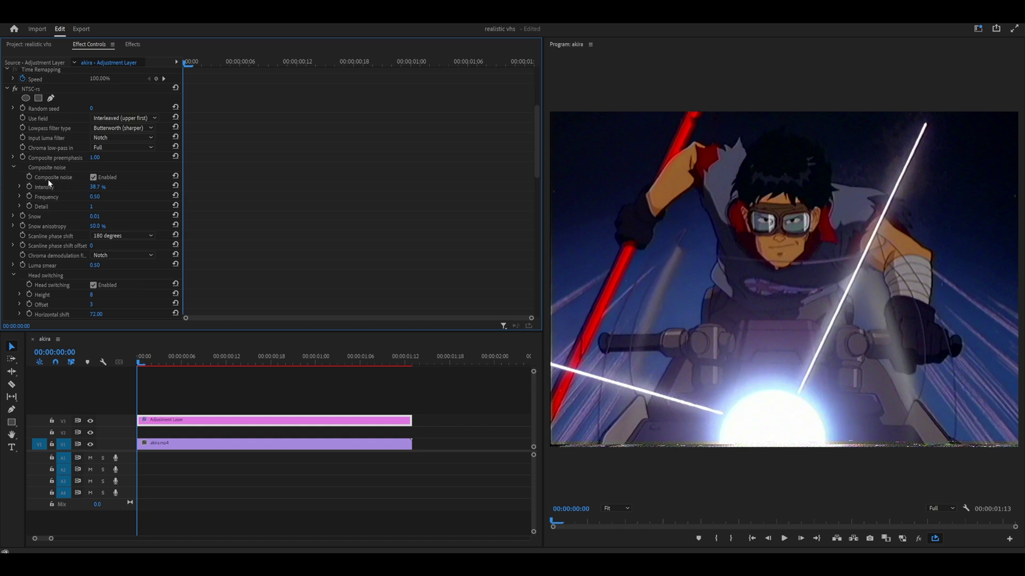
drag(95, 187, 120, 187)
scroll(346, 288, down, 3)
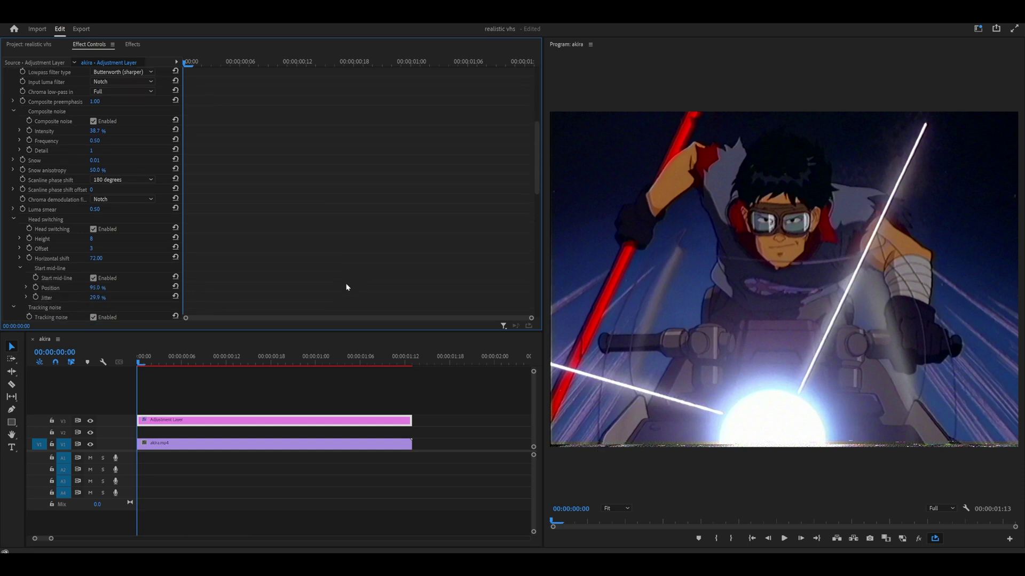
scroll(54, 256, down, 10)
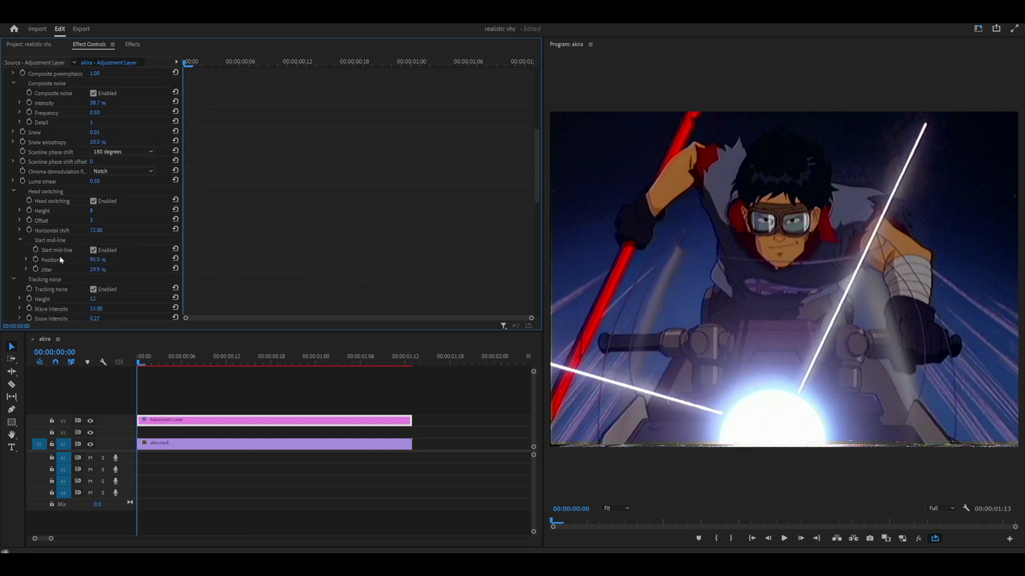
scroll(49, 248, down, 2)
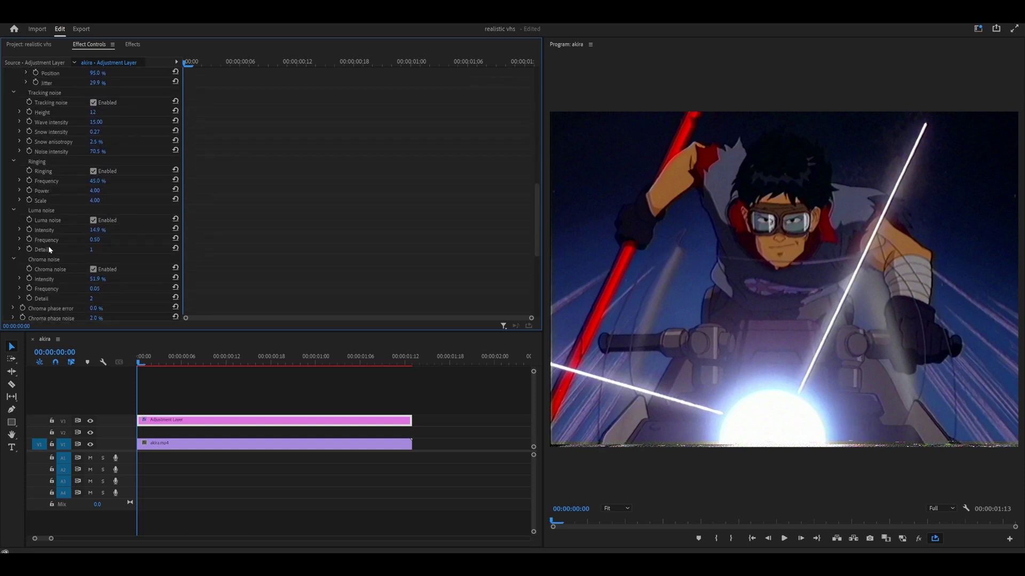
scroll(258, 262, down, 6)
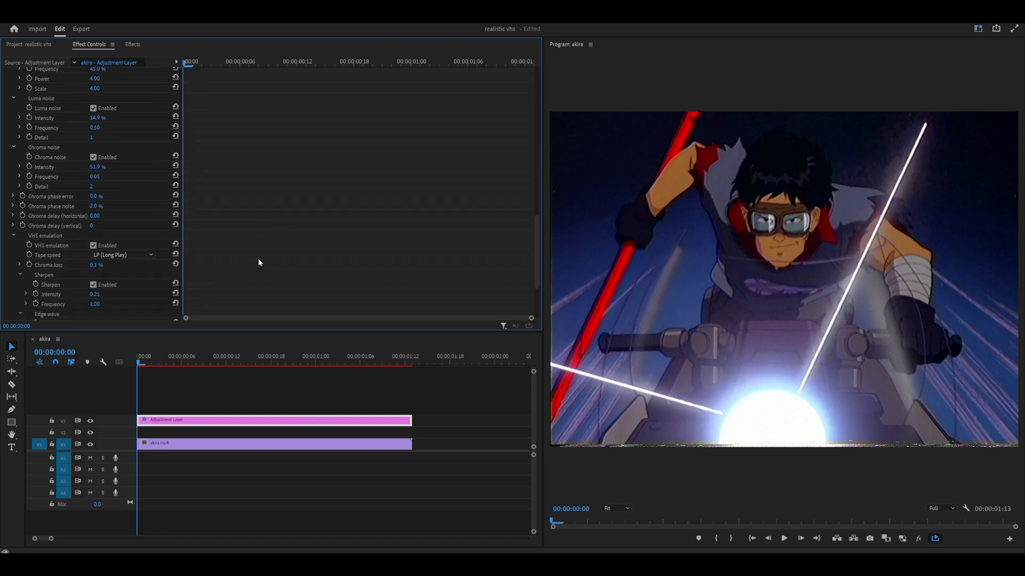
scroll(258, 258, down, 4)
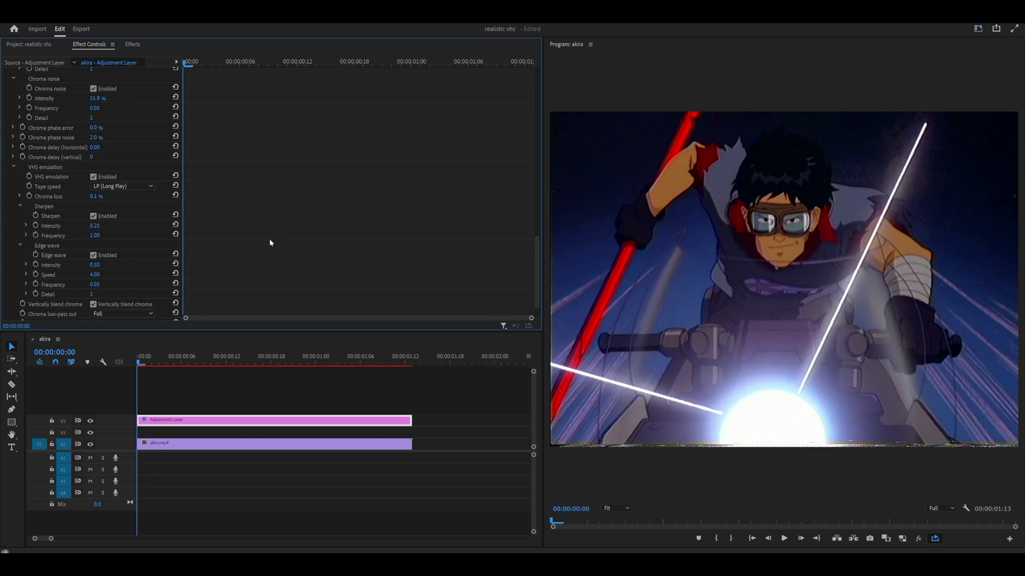
scroll(270, 243, down, 2)
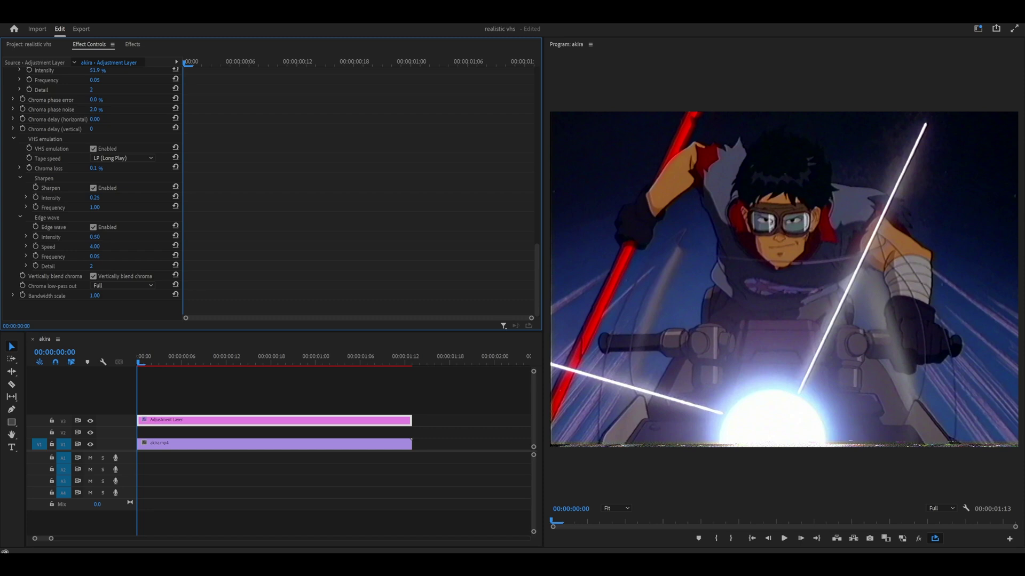
- Scrub Edge wave Intensity to 18.00 to preview a heavily wavy image, then revert it
drag(95, 237, 793, 194)
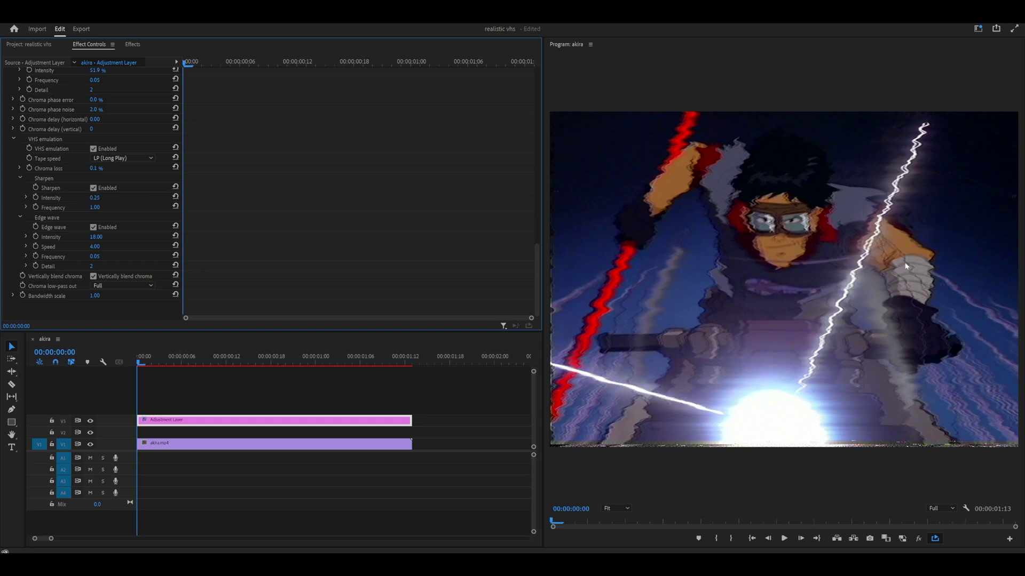
scroll(143, 217, up, 5)
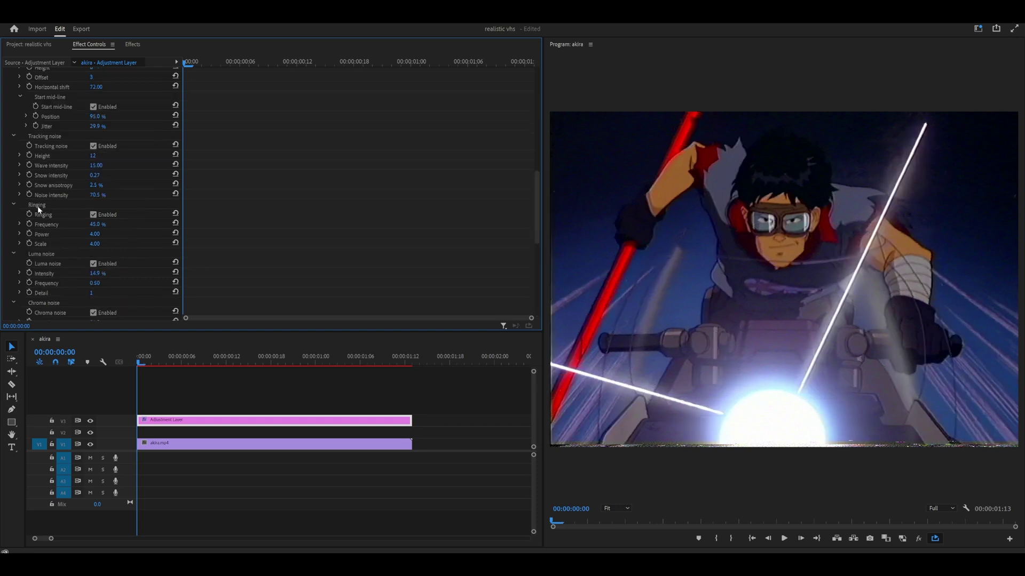
- Set NTSC-rs Ringing Frequency, settling on 3.0% after trying 43.0% and 0.0%
click(95, 224)
text(43)
key(Return)
drag(95, 224, 85, 224)
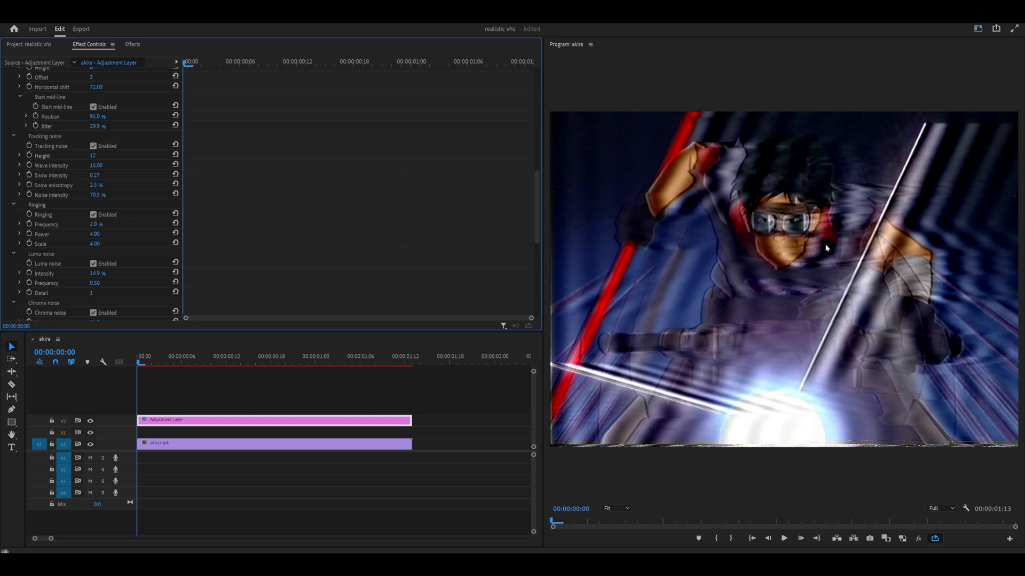
click(94, 224)
text(4)
key(Return)
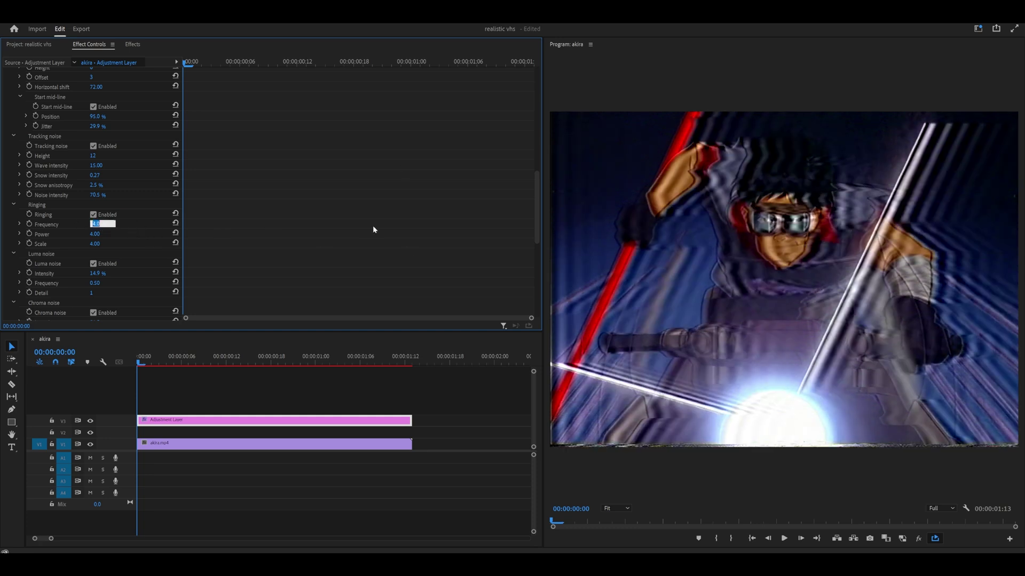
- Try a higher Ringing Power and a Ringing Scale of 10.00, then undo back to 4.00
mouse_move(95, 233)
mouse_down()
mouse_move(115, 234)
mouse_move(105, 233)
mouse_up()
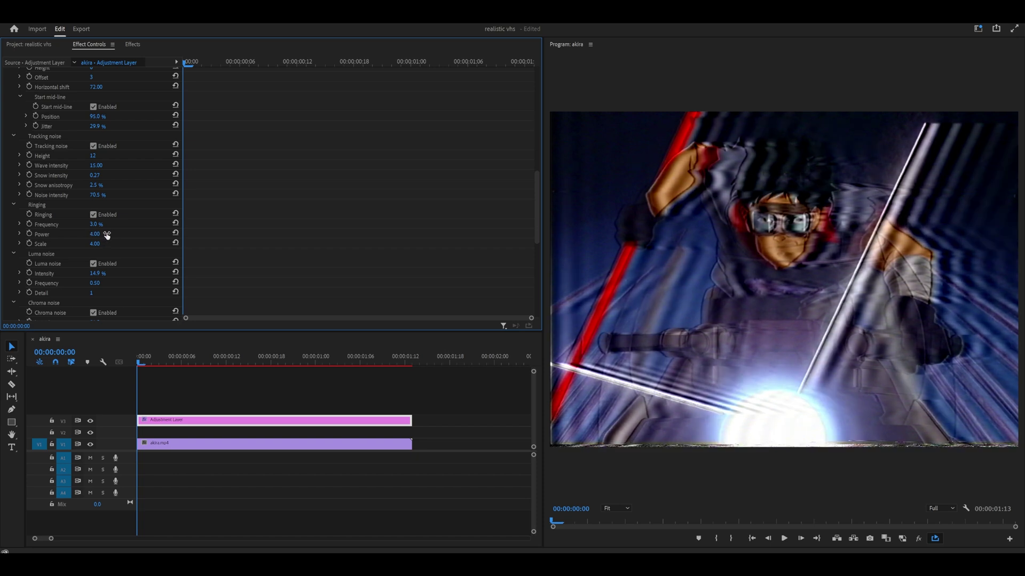
click(99, 243)
text(10)
key(Return)
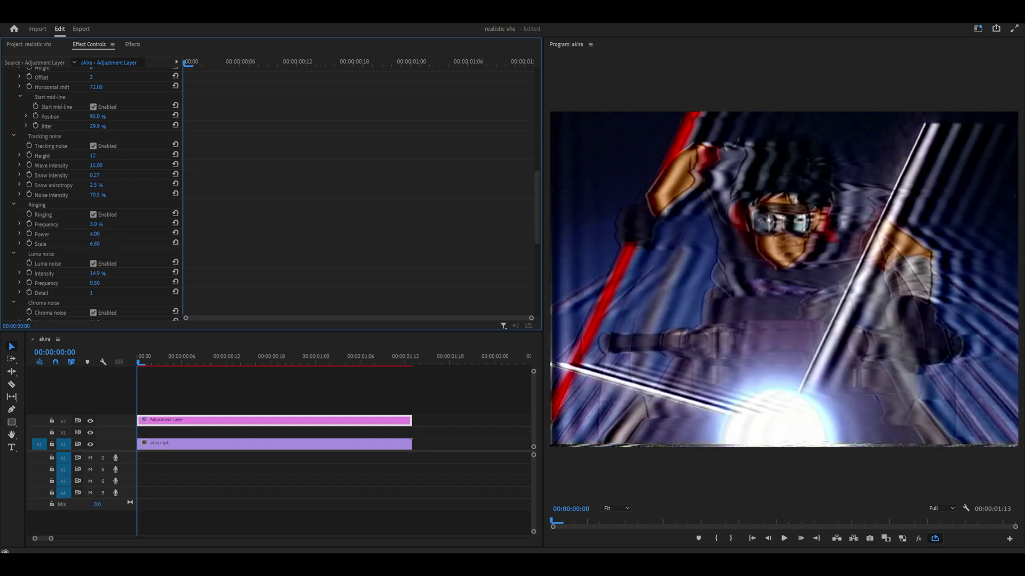
key(ctrl+z)
scroll(242, 239, up, 3)
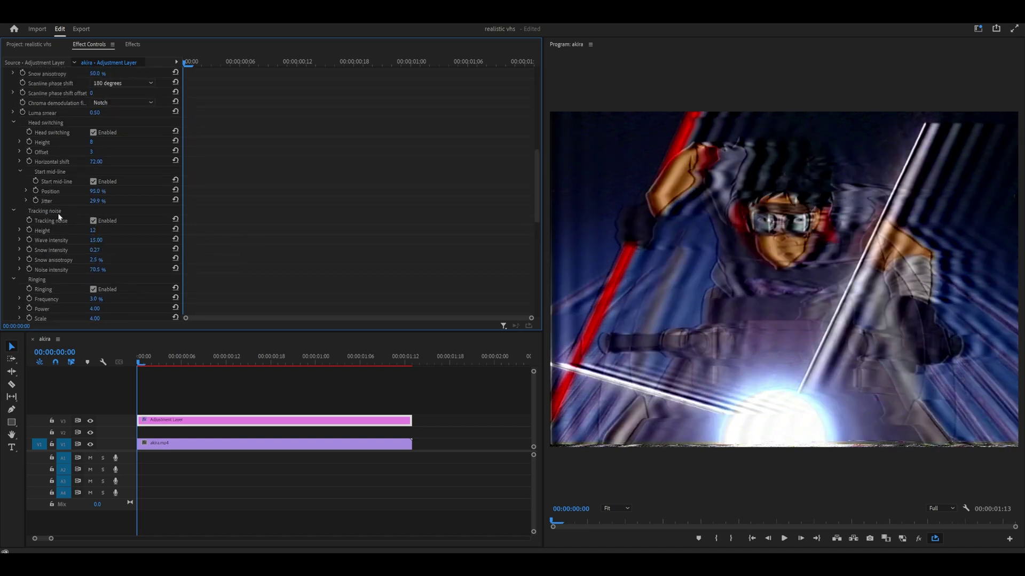
- Raise the NTSC-rs Tracking noise Height to 120
drag(94, 230, 583, 417)
key(ctrl+z)
drag(96, 240, 80, 240)
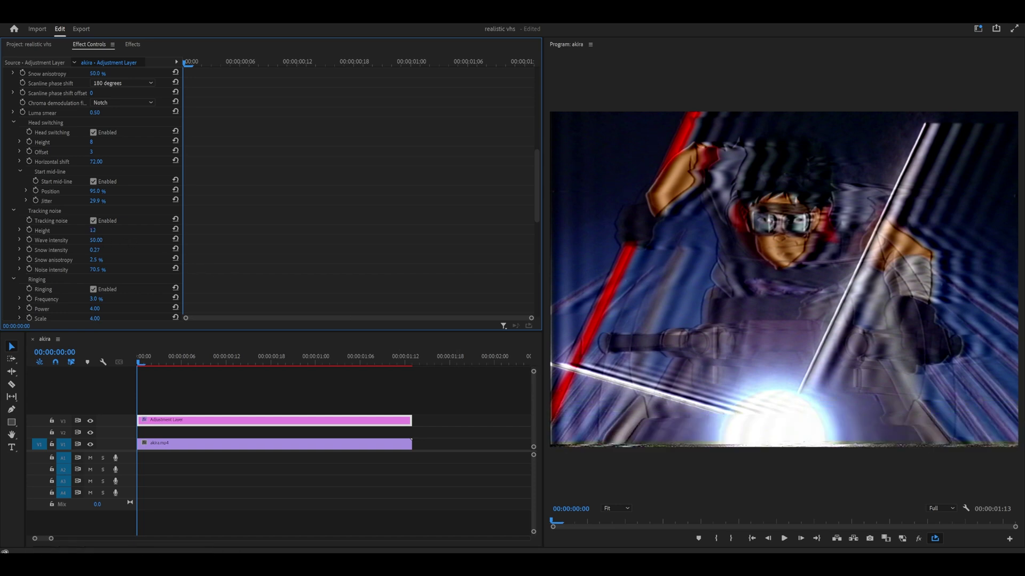
key(ctrl+shift+z)
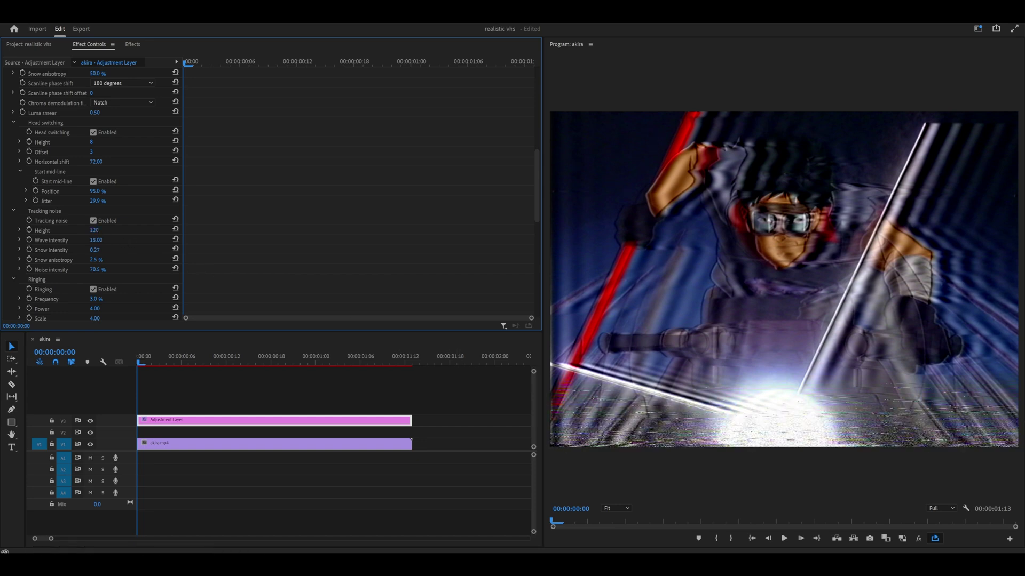
key(ctrl+z)
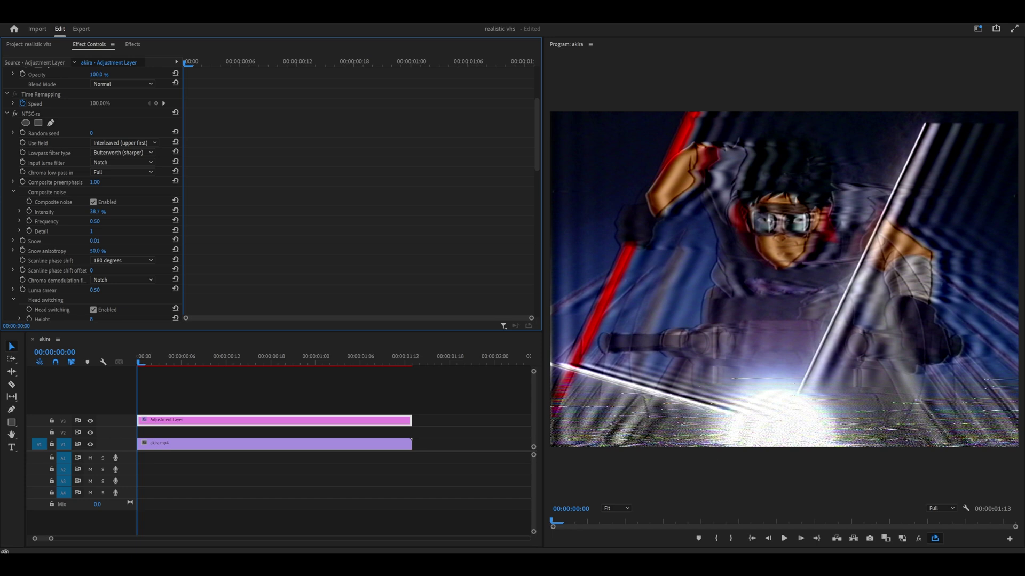
- Set the VHS emulation Tape speed to EP (Extended Play)
scroll(325, 206, down, 5)
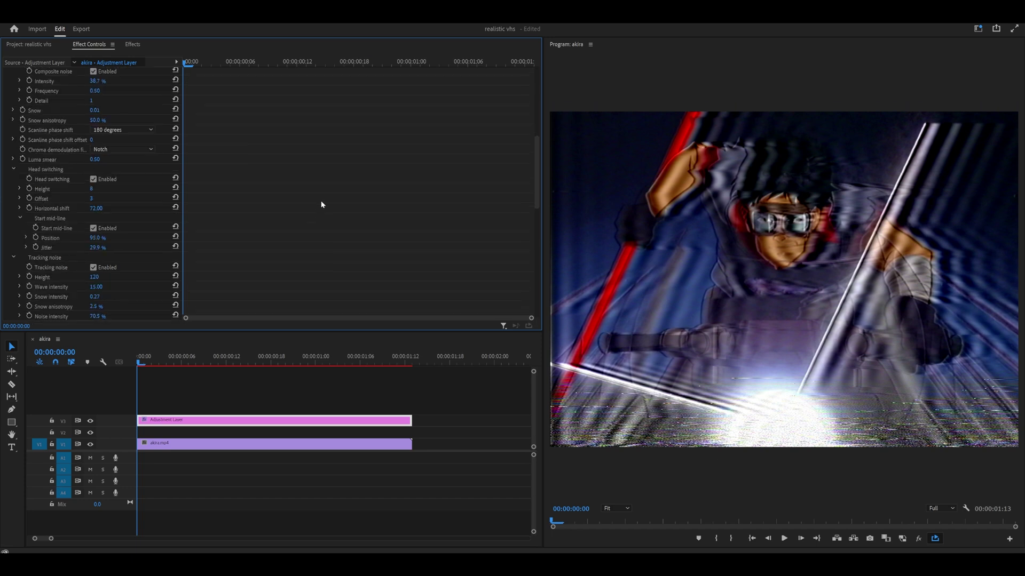
drag(533, 158, 528, 184)
scroll(528, 184, down, 6)
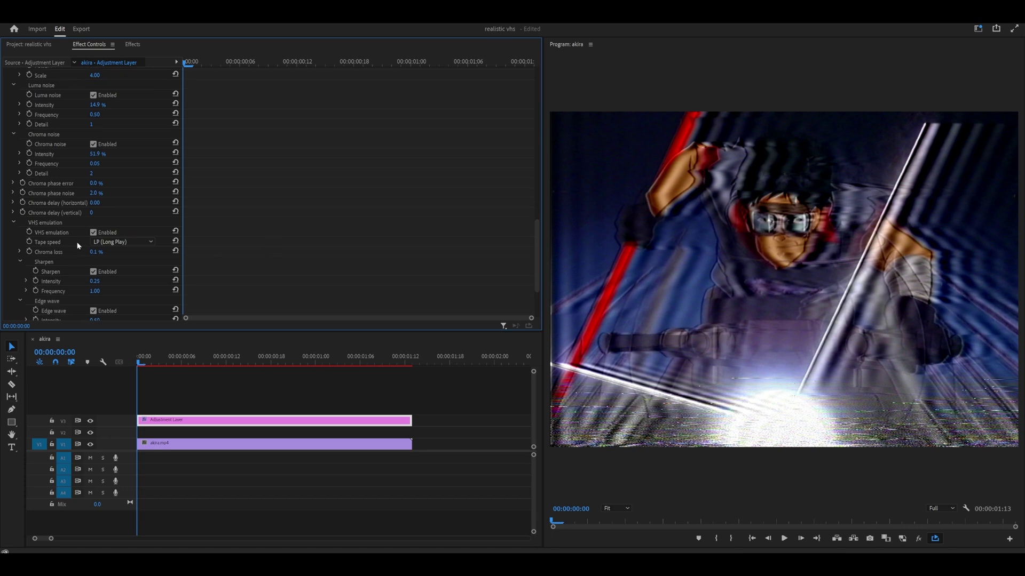
click(114, 243)
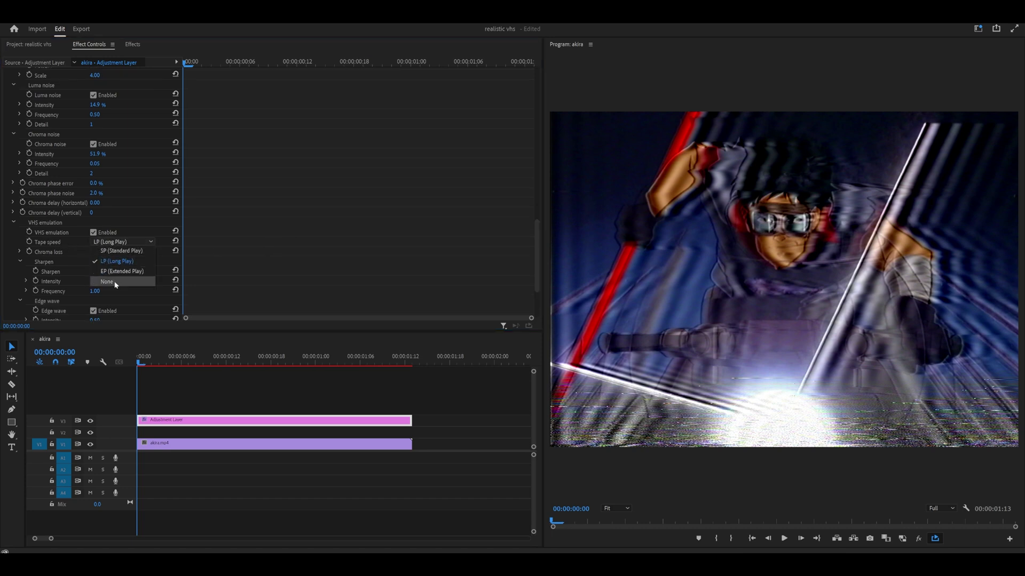
click(117, 274)
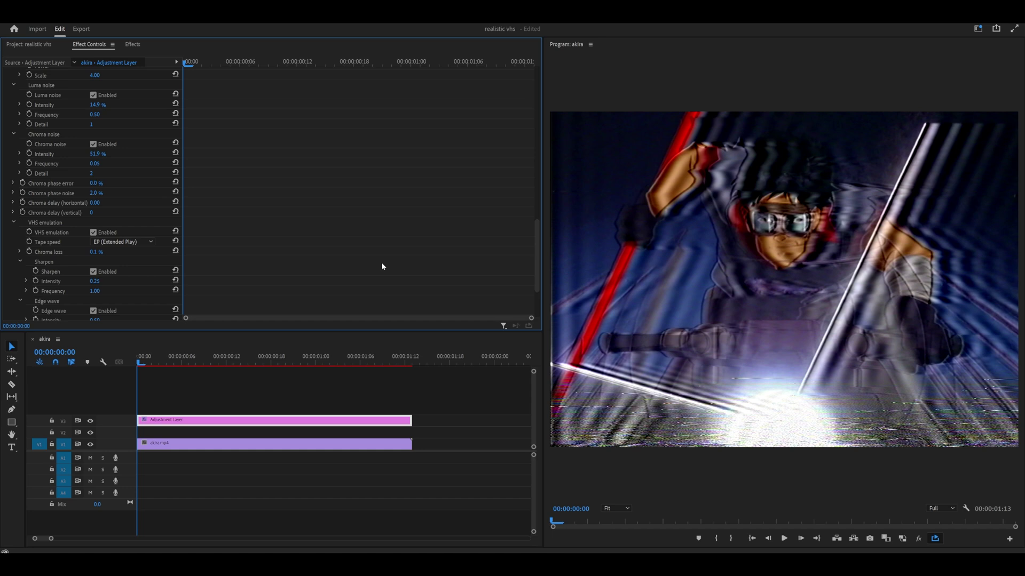
scroll(179, 183, up, 8)
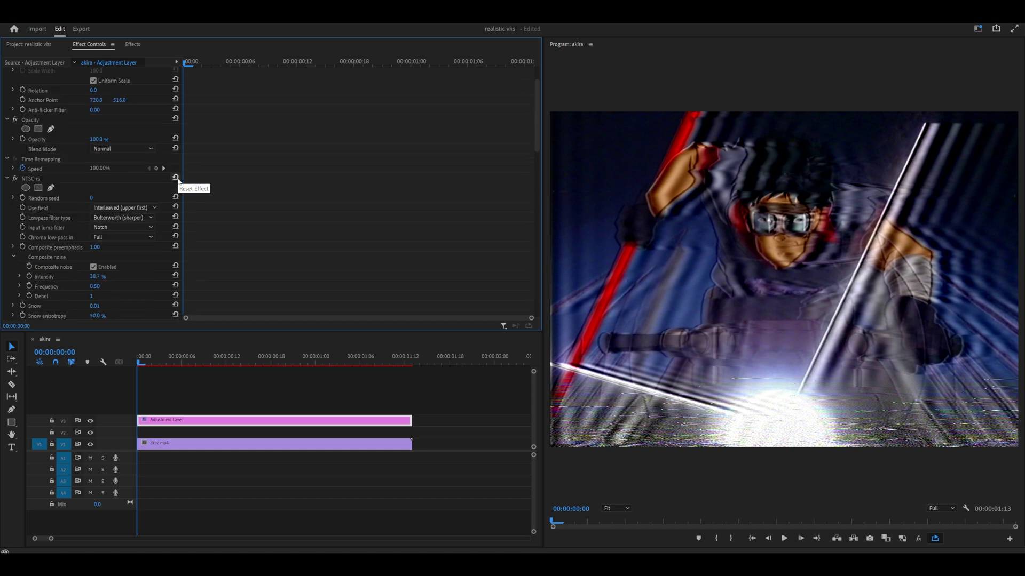
- Reset the NTSC-rs effect to its defaults so the akira frame previews almost clean
click(176, 178)
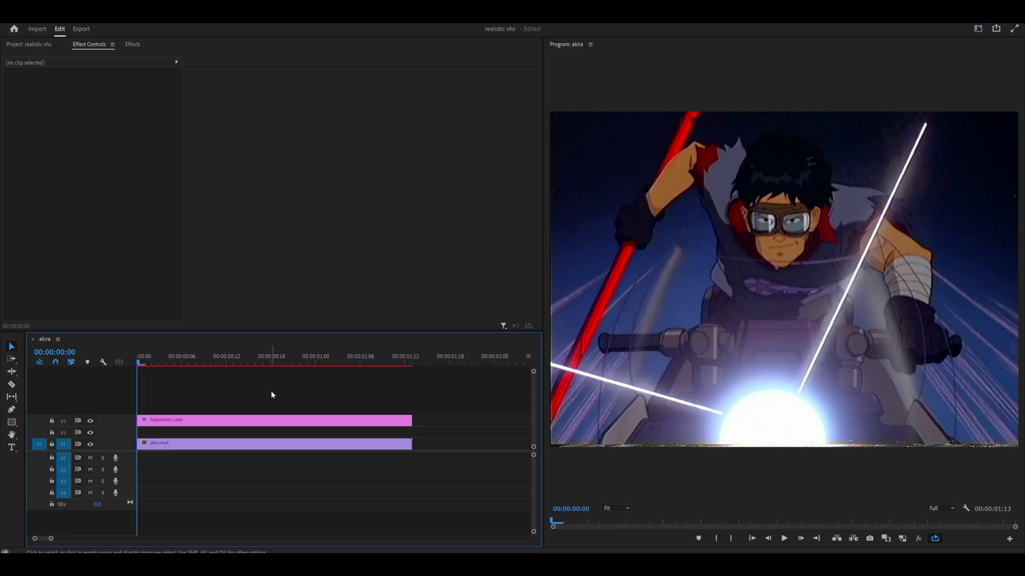
- In Export, unlink the video frame size from the source and set the height to 360 (502 x 360)
key(ctrl+m)
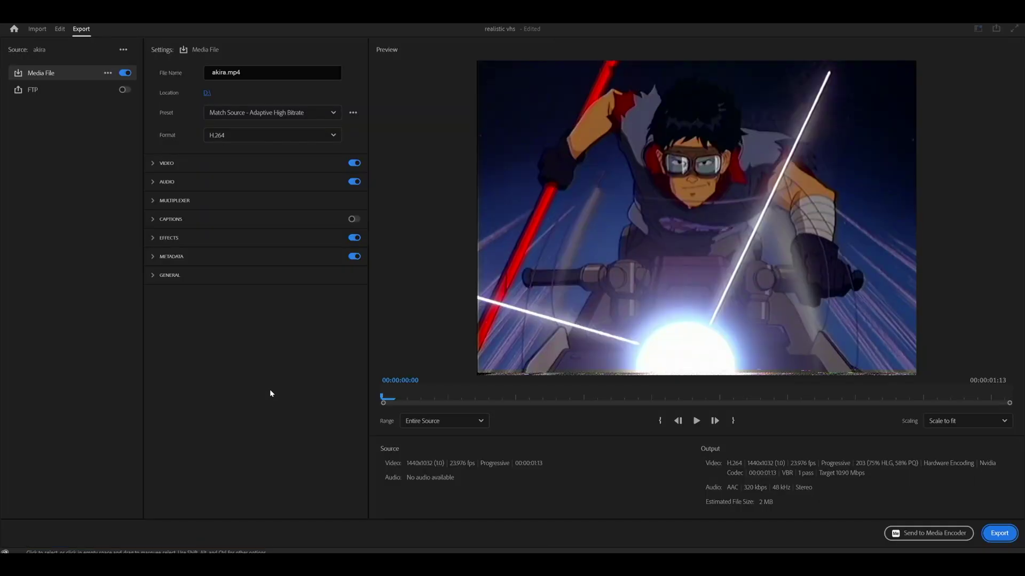
click(154, 163)
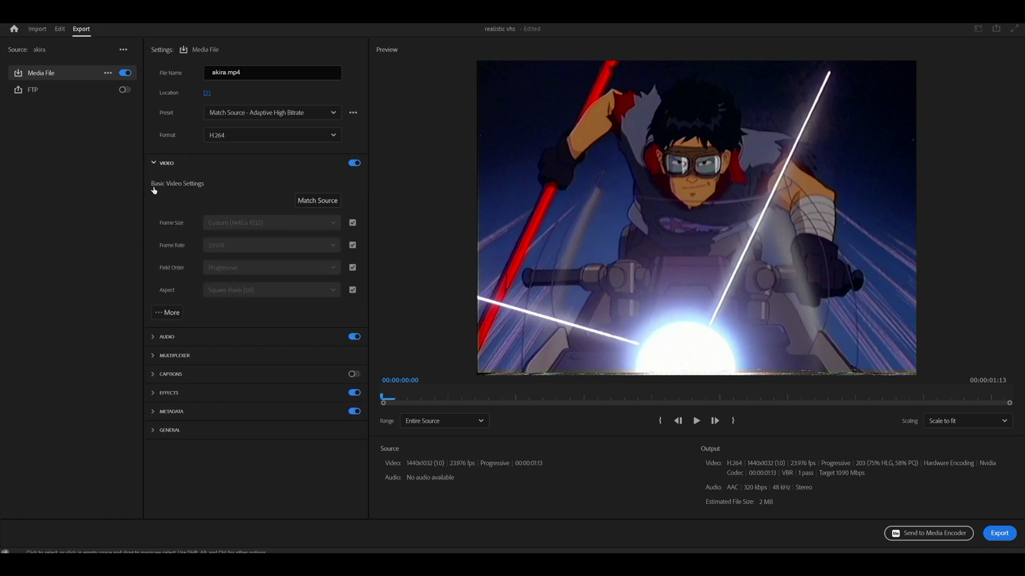
click(352, 223)
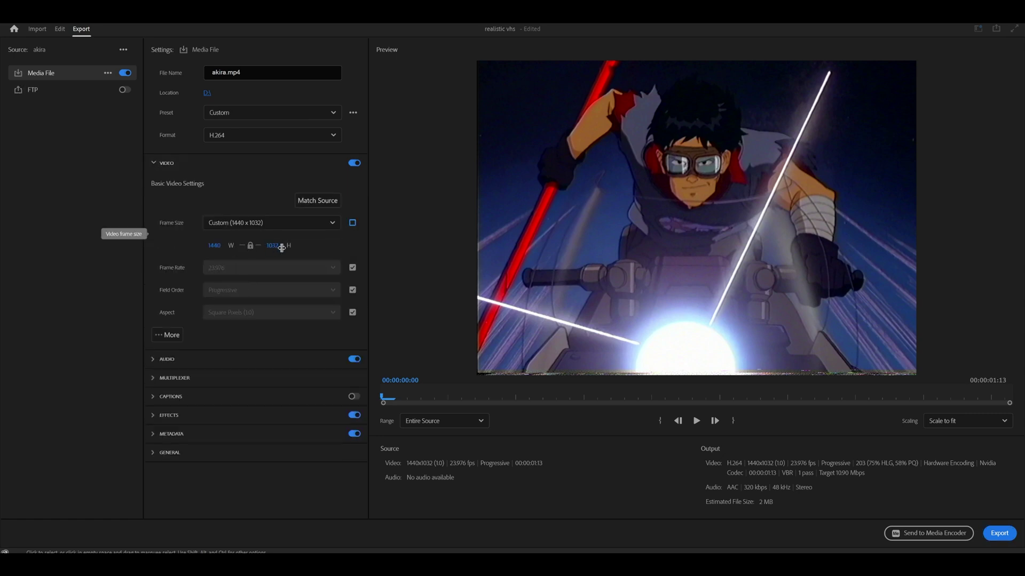
click(277, 245)
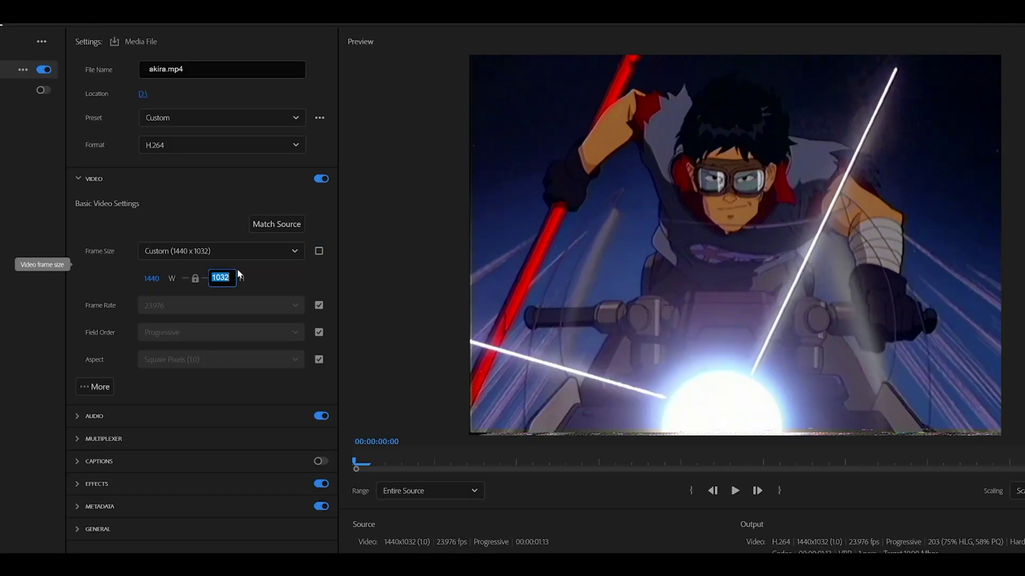
text(37)
text(0)
key(Return)
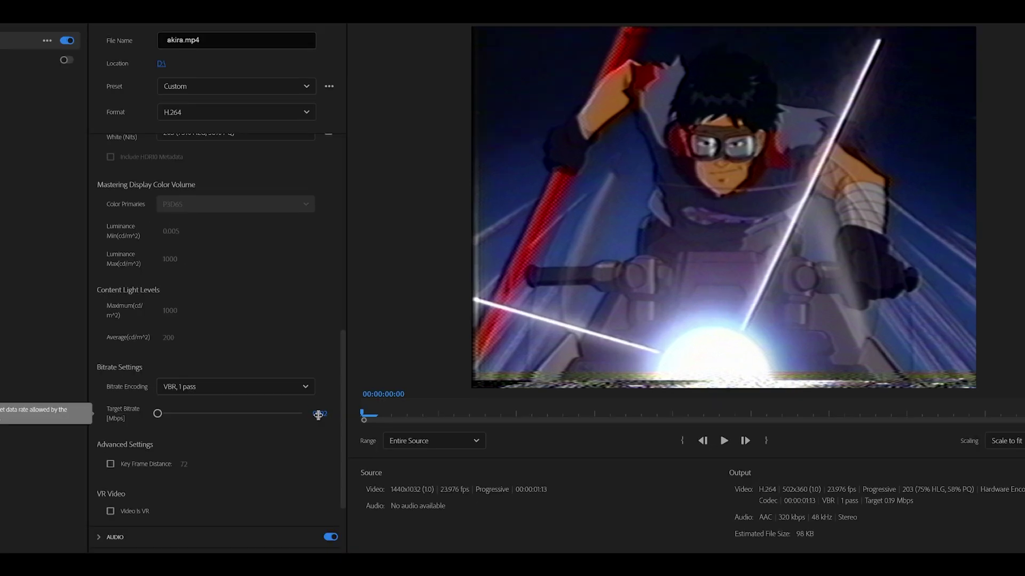
- Enter a 2 Mbps target bitrate, dropping the estimated file size to 447 KB
drag(347, 397, 222, 394)
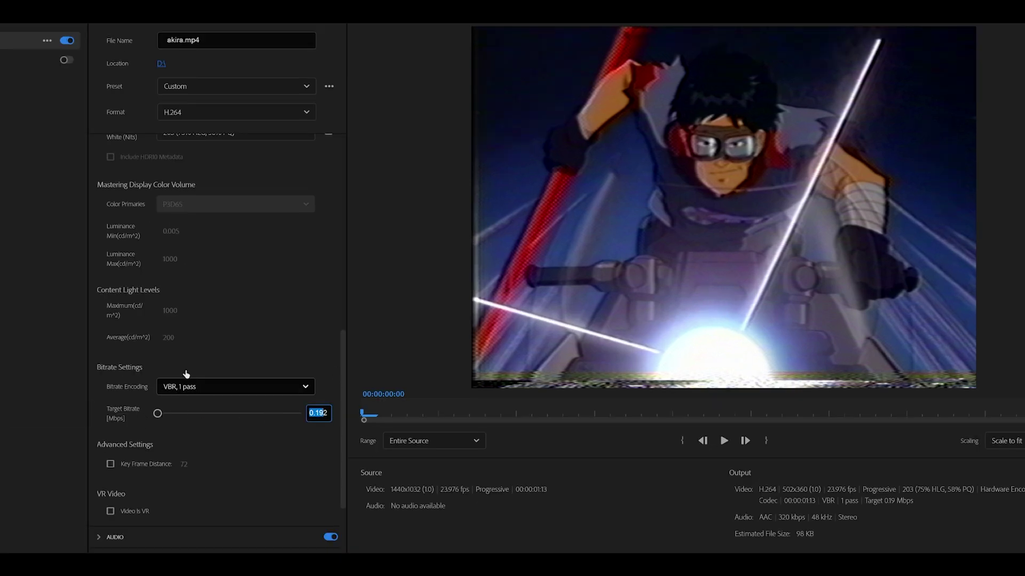
text(2)
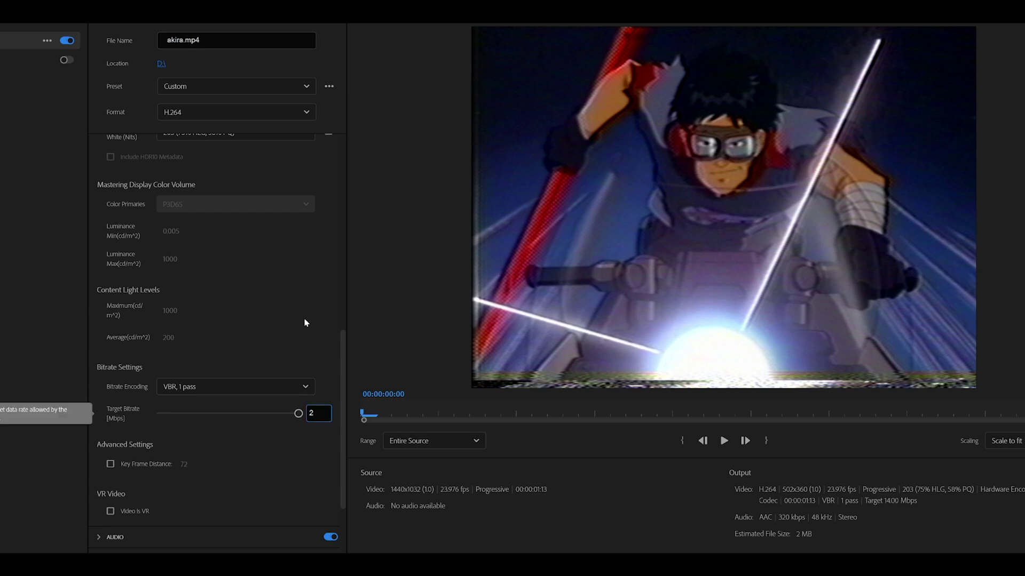
key(BackSpace)
text(1)
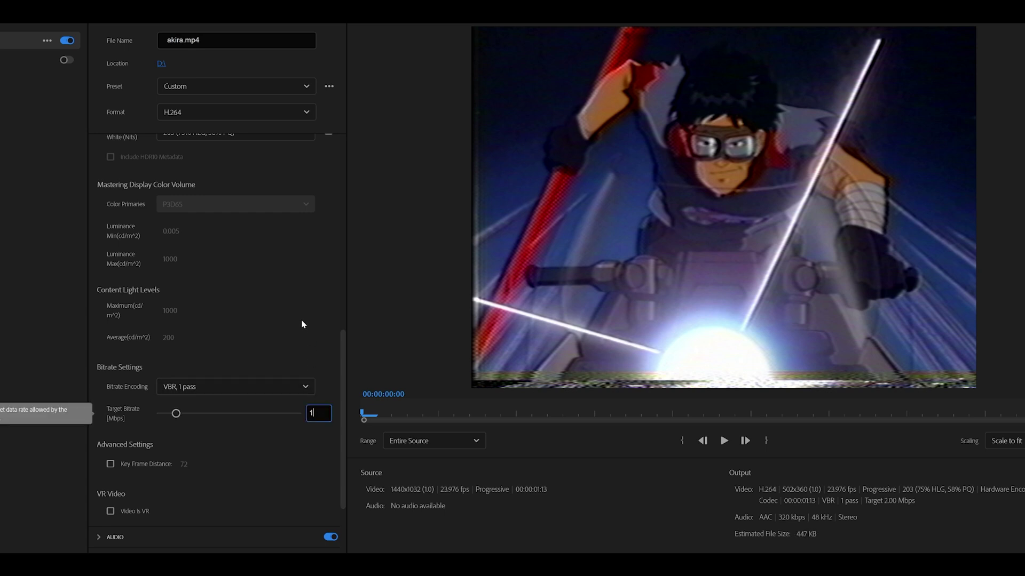